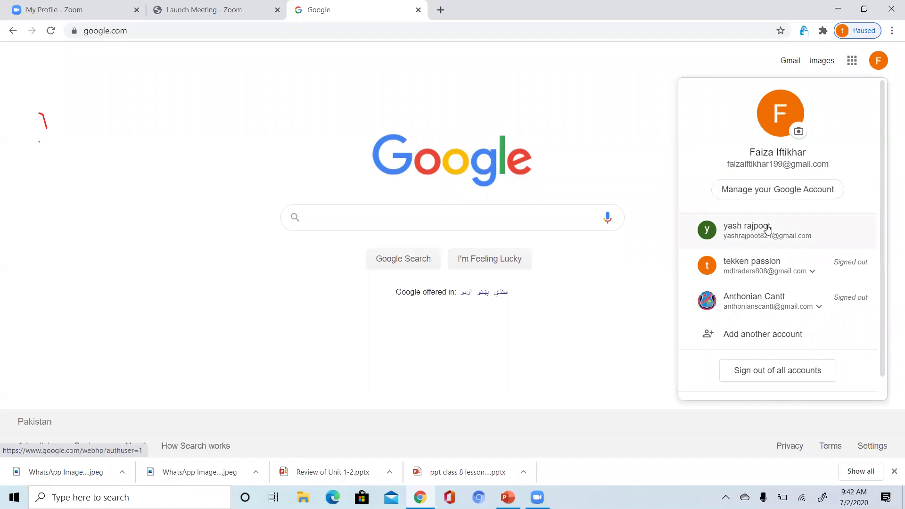
Launch Blogger from the Google apps grid to reach the blogging journey post list.
{"action": "left_click", "coordinate": [852, 60]}
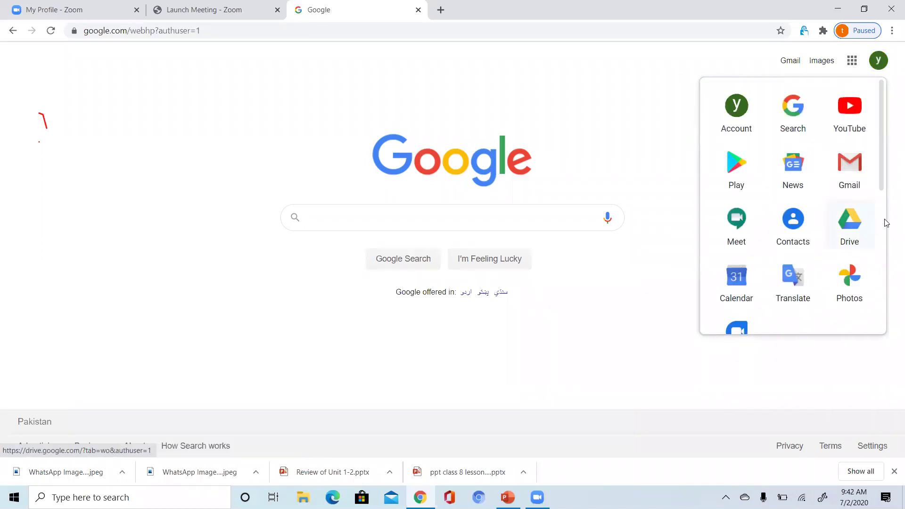
{"action": "scroll", "coordinate": [886, 223], "scroll_direction": "down", "scroll_amount": 5}
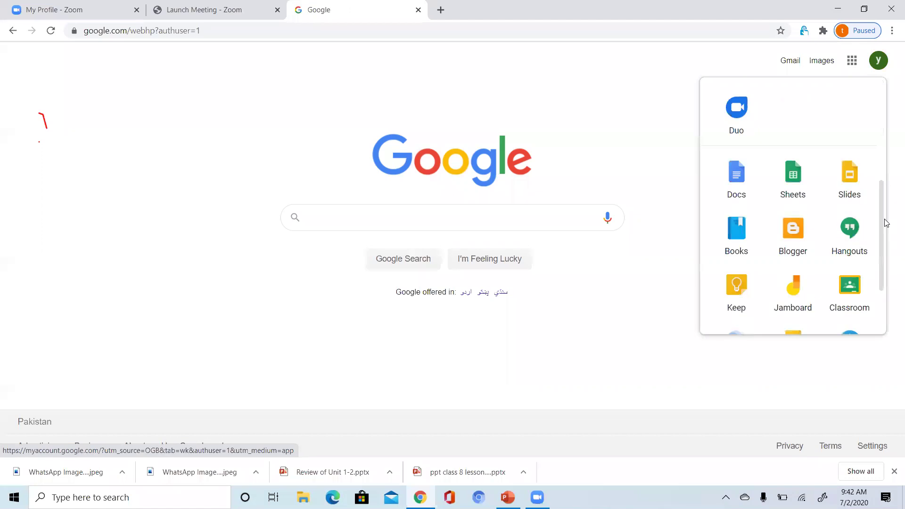
{"action": "left_click", "coordinate": [796, 229]}
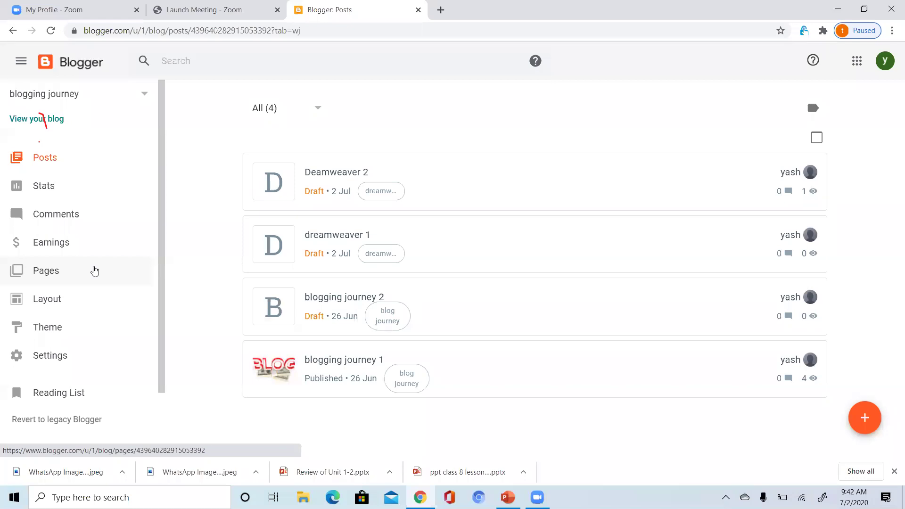
Check the empty Pages list for blogging journey and preview the live blog in a new tab.
{"action": "left_click", "coordinate": [94, 270]}
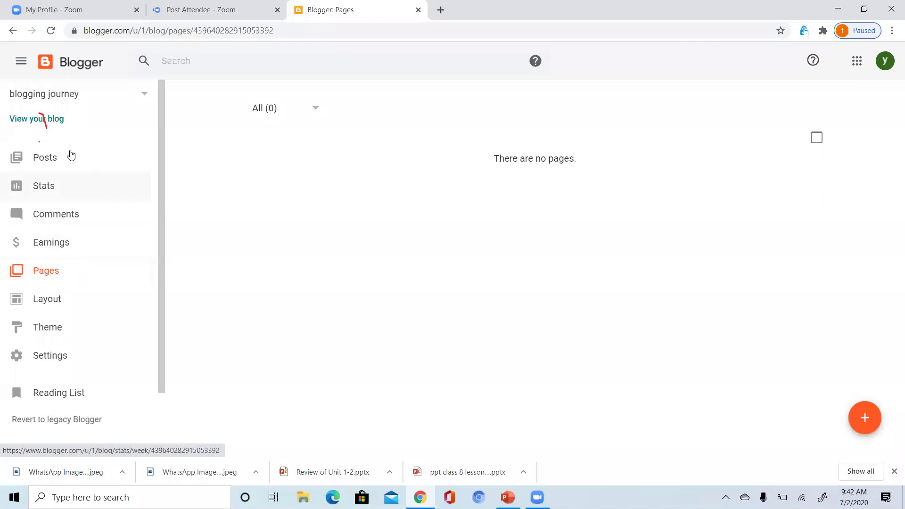
{"action": "left_click", "coordinate": [48, 118]}
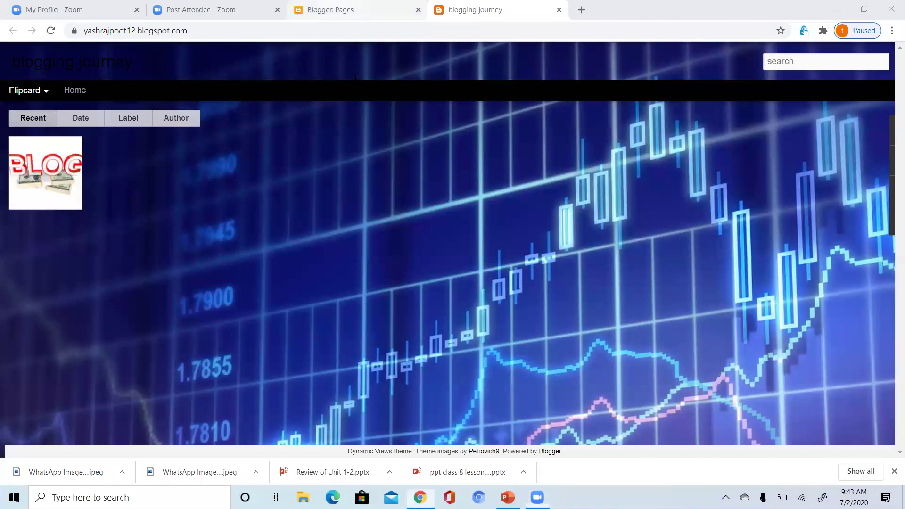
{"action": "key", "text": "ctrl+shift+Tab"}
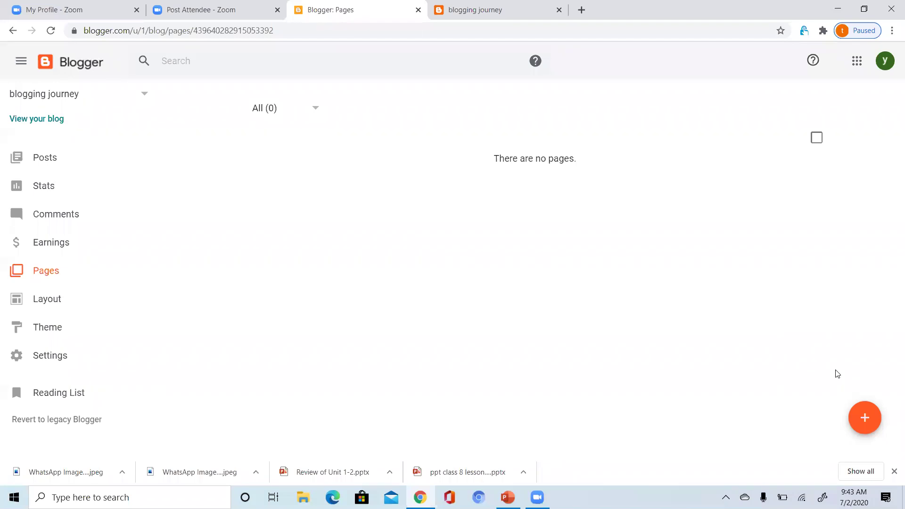
{"action": "left_click", "coordinate": [867, 417]}
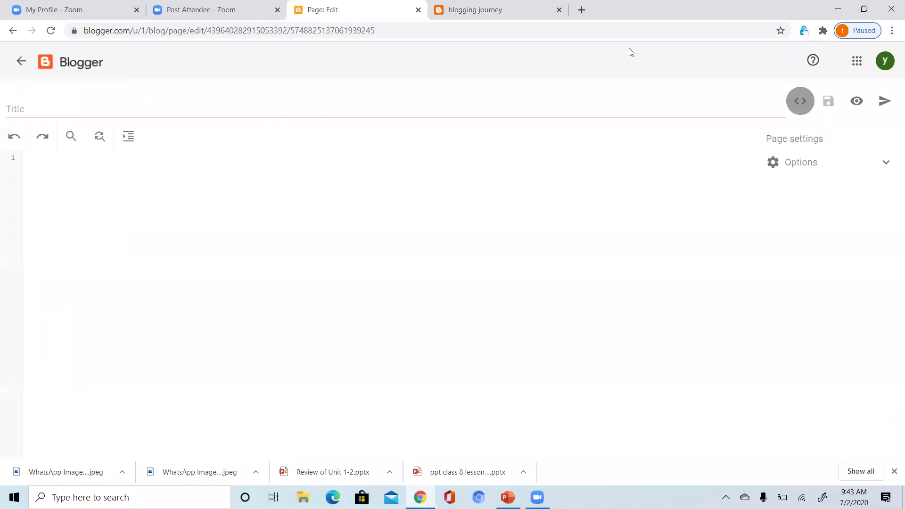
Title a new page 'About us' and fill its body with placeholder text.
{"action": "left_click", "coordinate": [527, 103]}
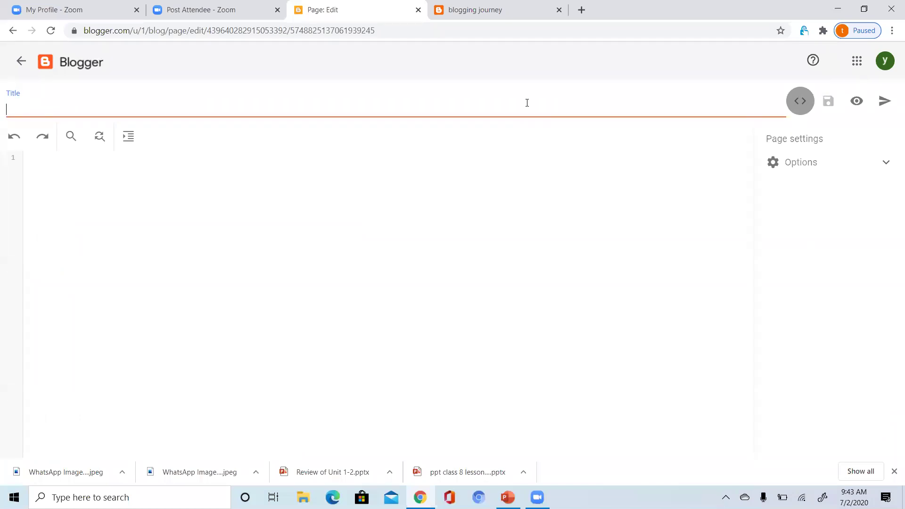
{"action": "type", "text": "about us"}
{"action": "key", "text": "BackSpace"}
{"action": "type", "text": "A"}
{"action": "left_click", "coordinate": [406, 216]}
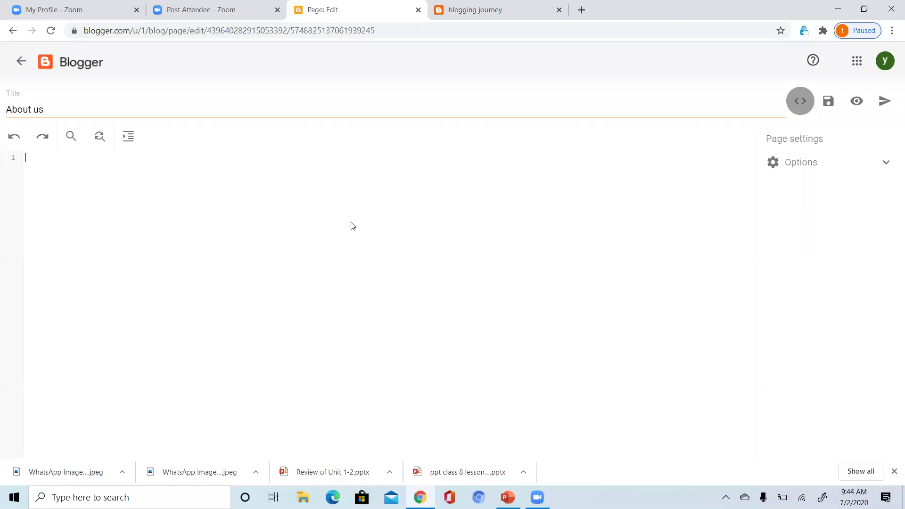
{"action": "type", "text": "ajajkhjnnkkkkkkjkjkjkjk"}
Publish the About us page and check it on the live blog.
{"action": "left_click", "coordinate": [885, 104]}
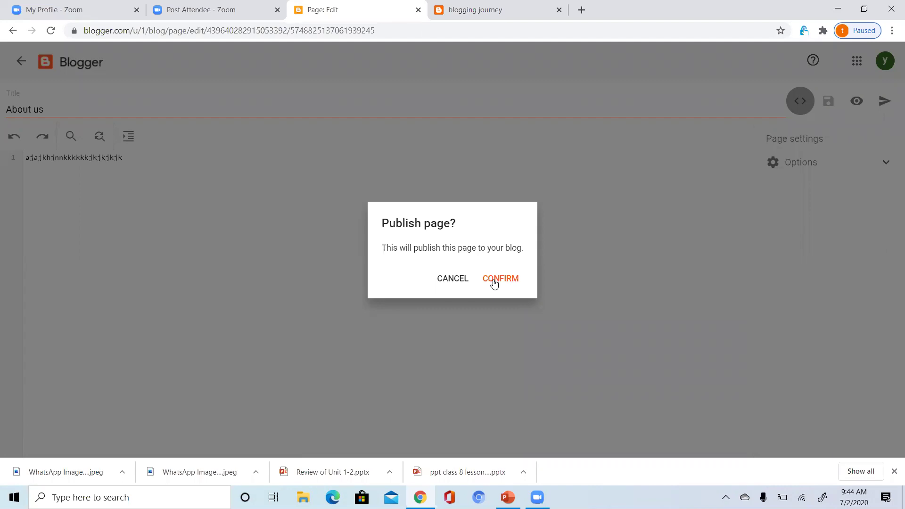
{"action": "left_click", "coordinate": [494, 282]}
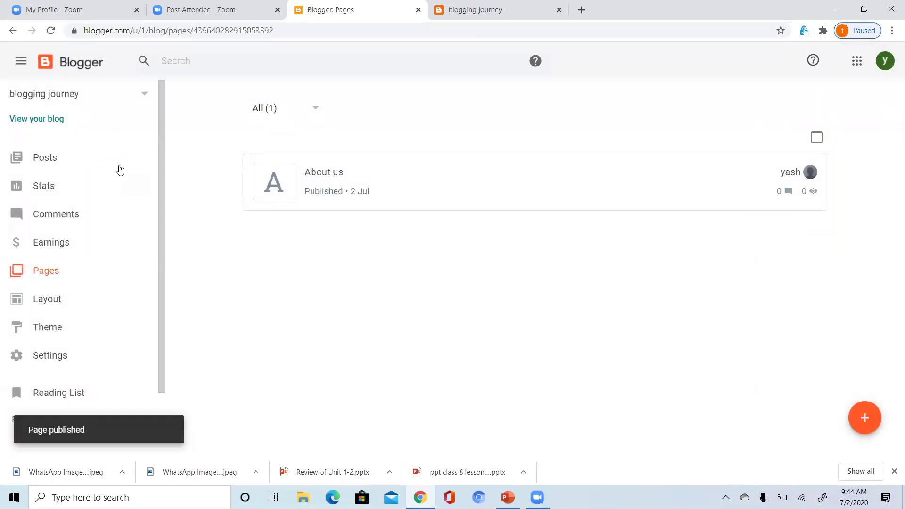
{"action": "left_click", "coordinate": [30, 122]}
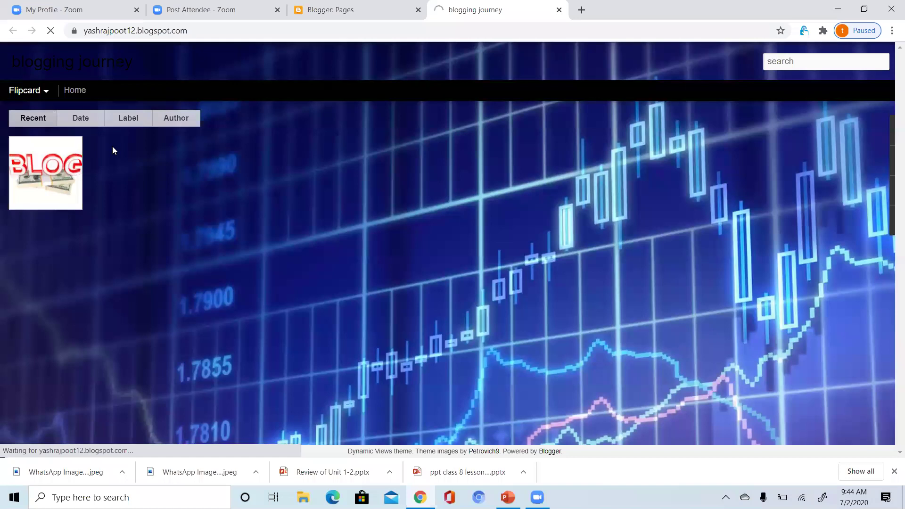
{"action": "left_click", "coordinate": [77, 89]}
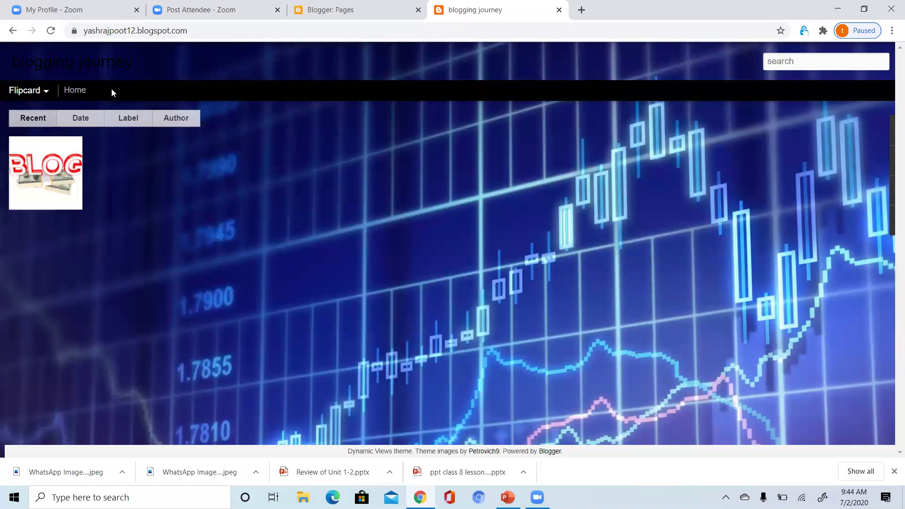
{"action": "key", "text": "ctrl+shift+Tab"}
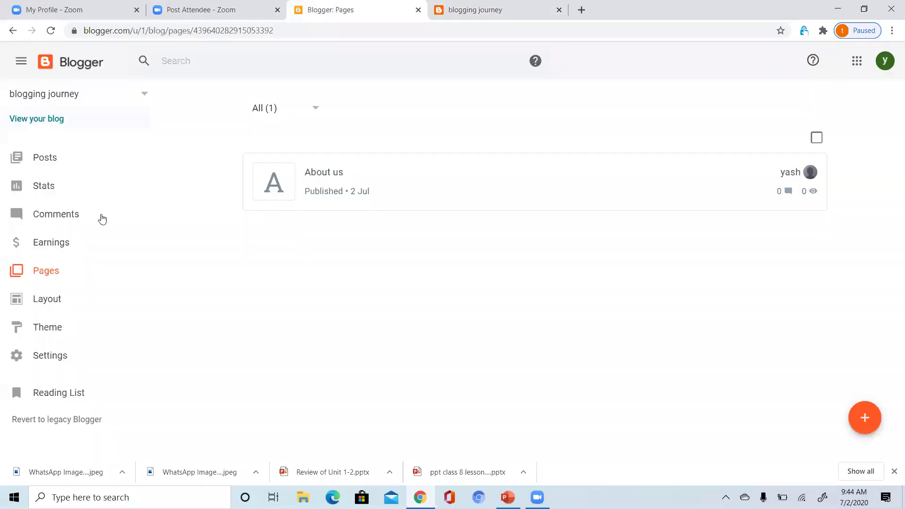
Tick About us in the Layout's Pages gadget, save, and view it as a tab beside Home.
{"action": "left_click", "coordinate": [43, 290]}
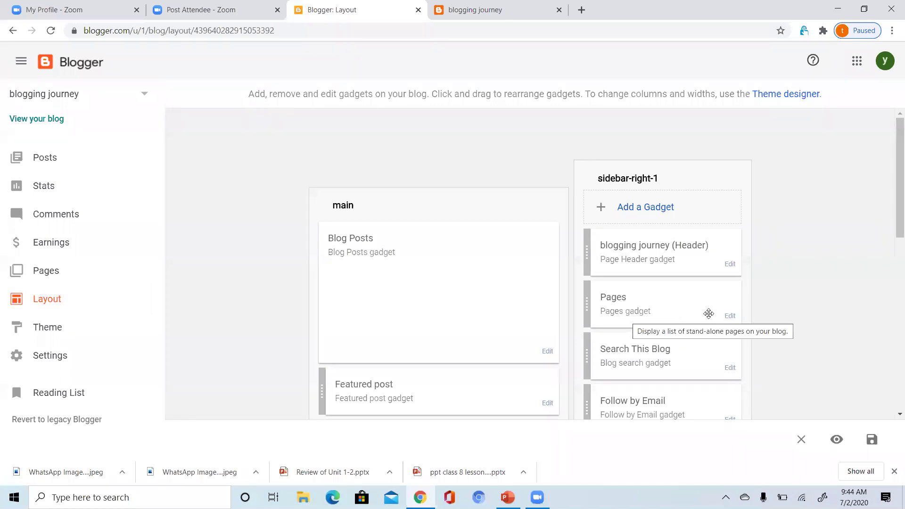
{"action": "left_click", "coordinate": [730, 317]}
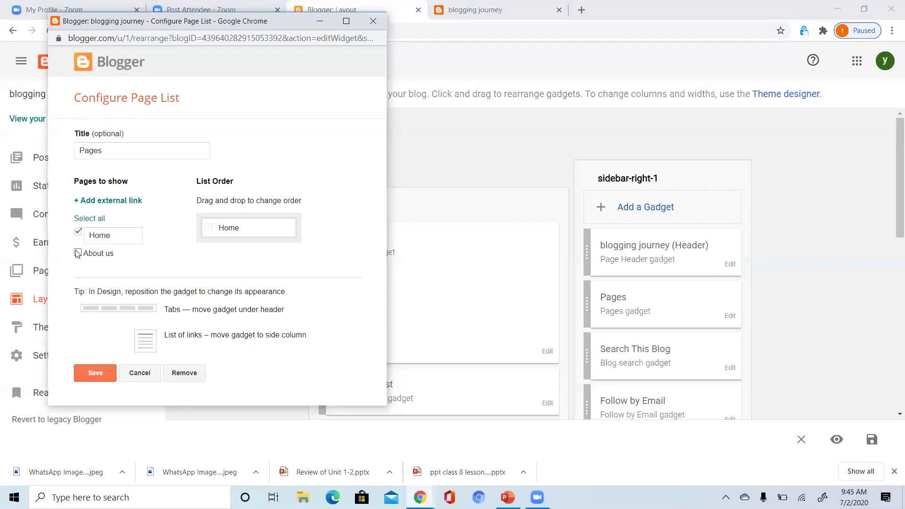
{"action": "left_click", "coordinate": [78, 254]}
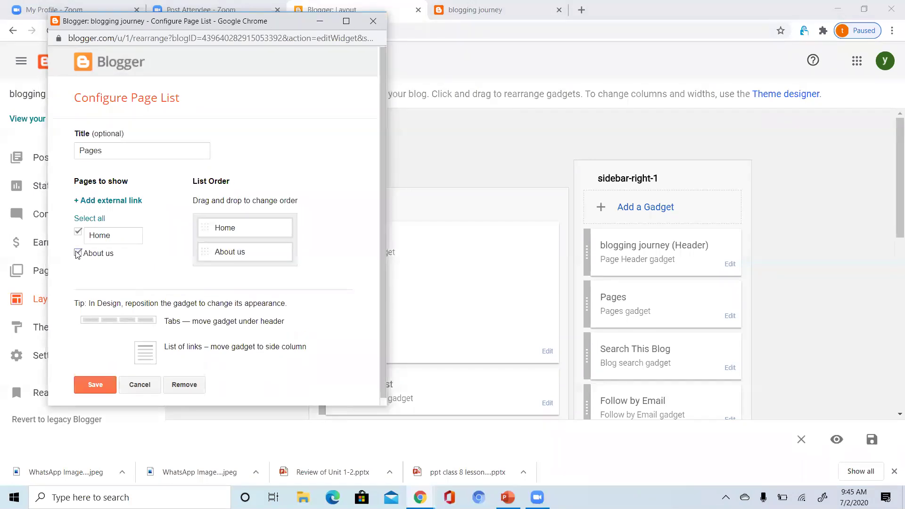
{"action": "left_click", "coordinate": [89, 387]}
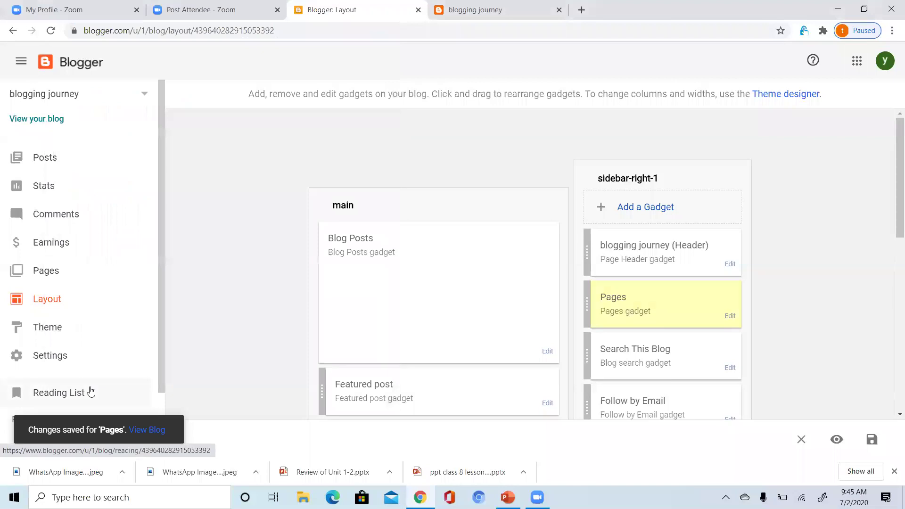
{"action": "left_click", "coordinate": [51, 120]}
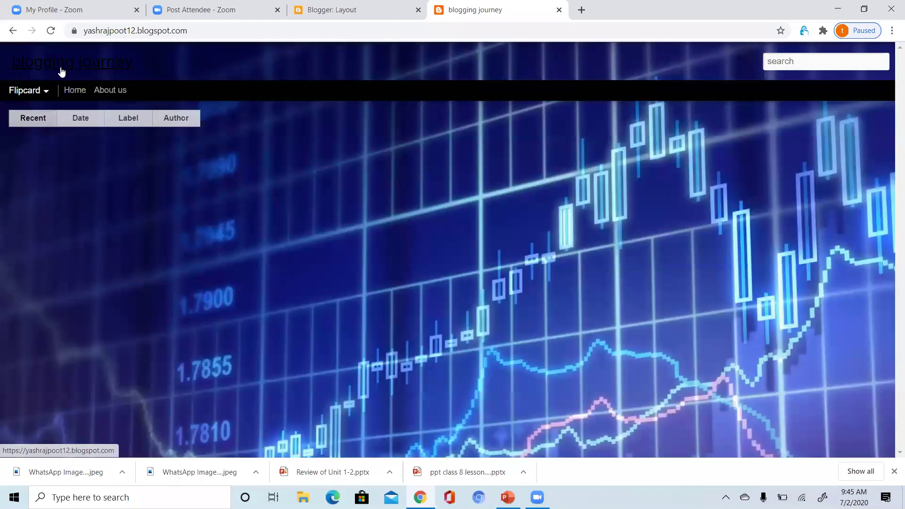
{"action": "left_click", "coordinate": [109, 93]}
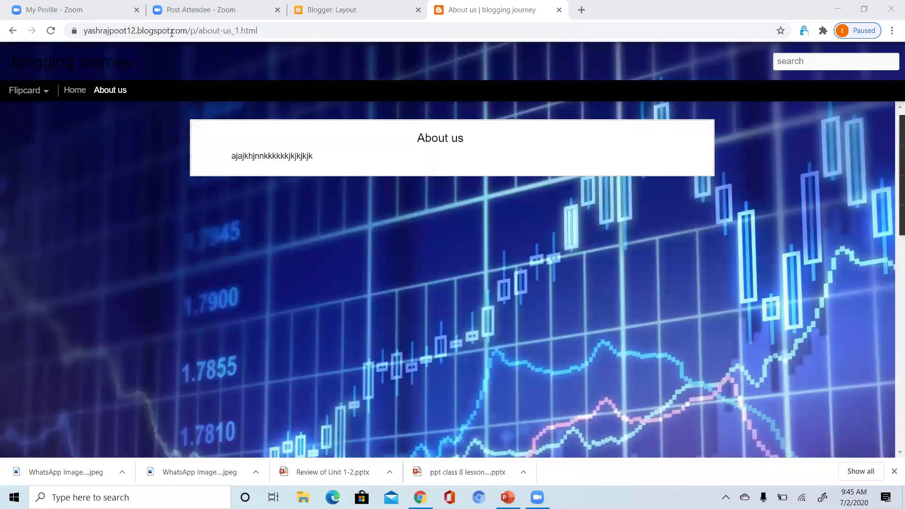
{"action": "left_click", "coordinate": [319, 94]}
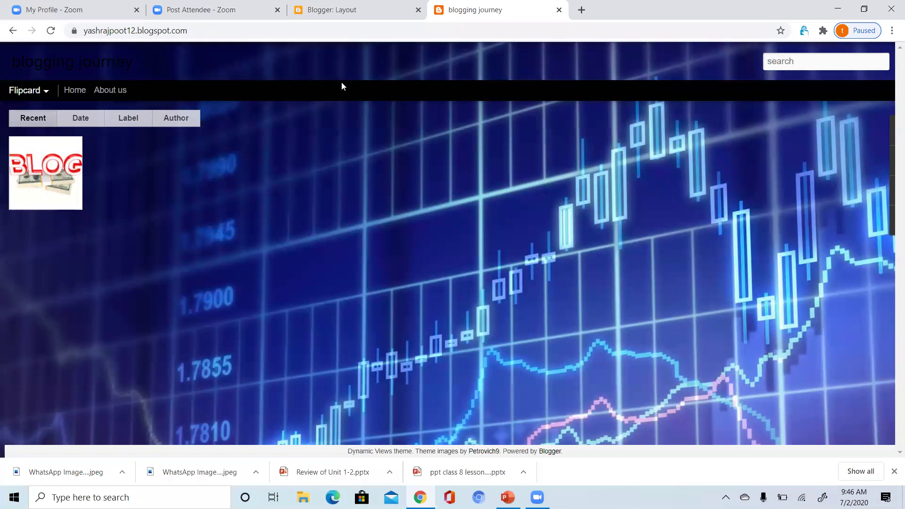
Create a page titled 'Contact us' and save it as an empty draft.
{"action": "left_click", "coordinate": [359, 10]}
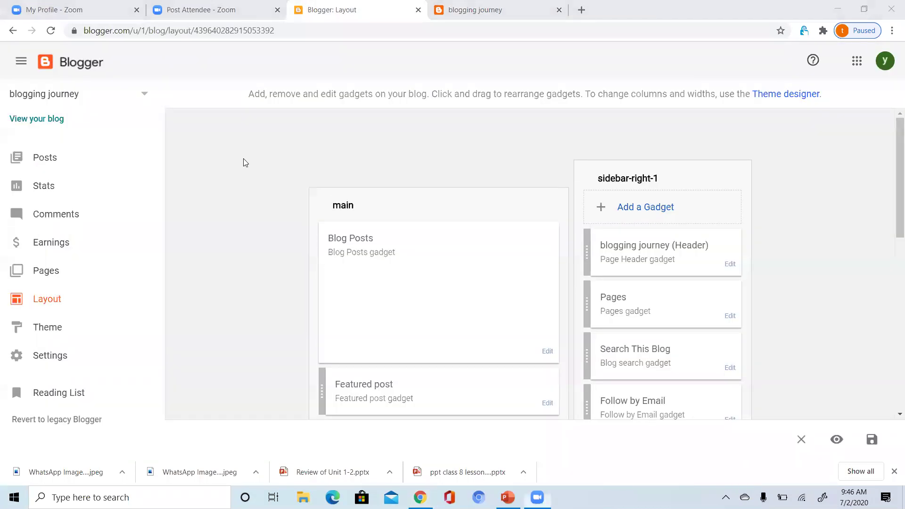
{"action": "left_click", "coordinate": [85, 274]}
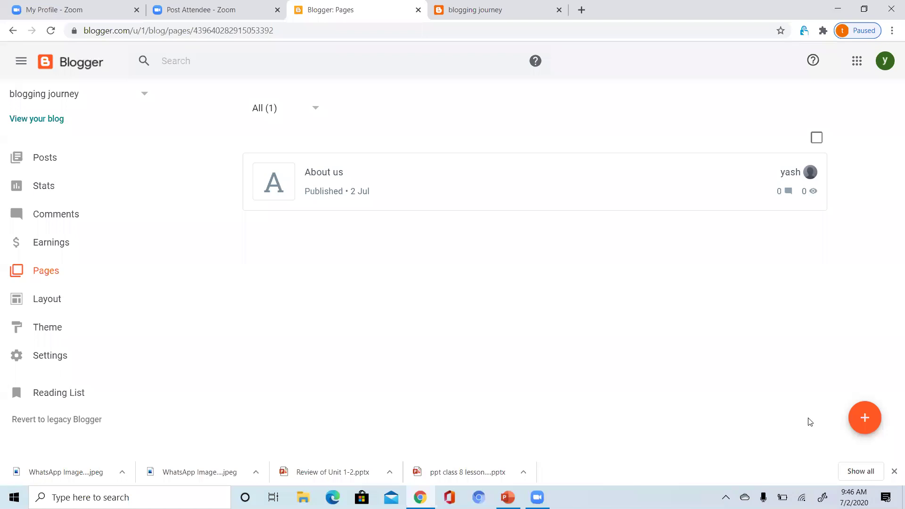
{"action": "left_click", "coordinate": [862, 421]}
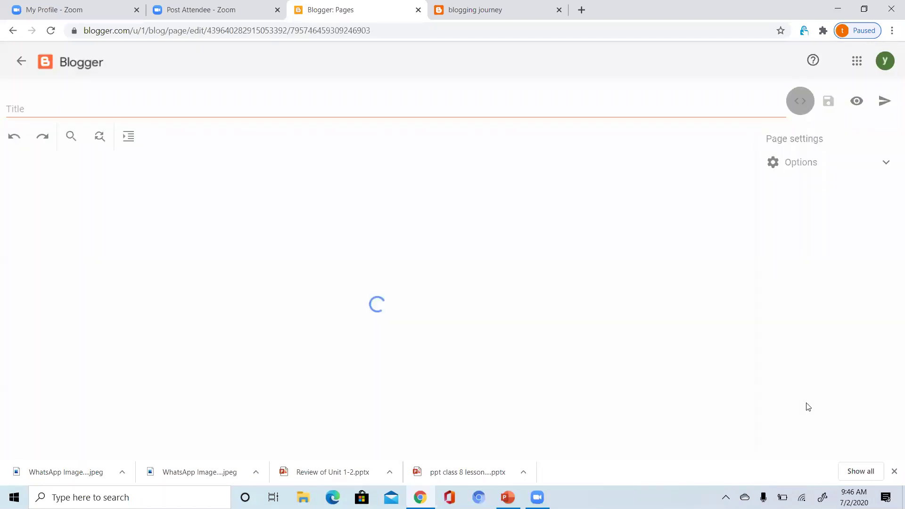
{"action": "left_click", "coordinate": [412, 110]}
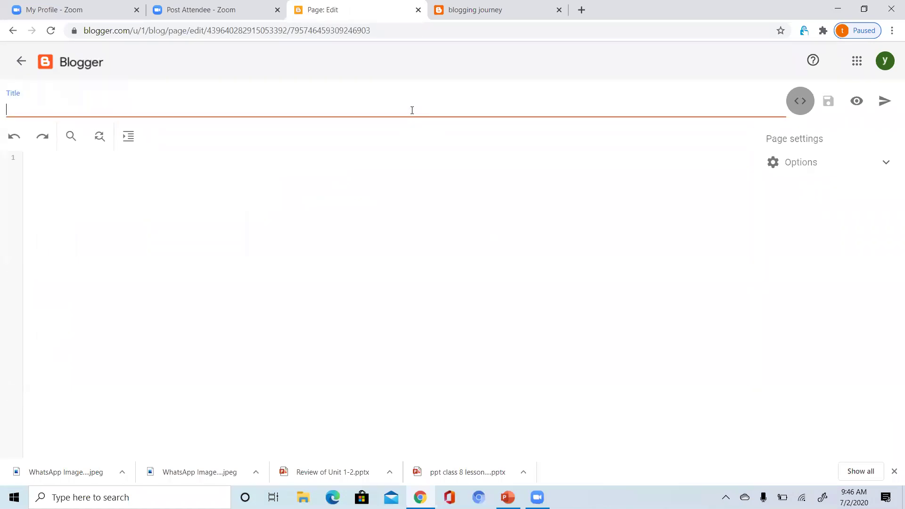
{"action": "type", "text": "Contact us"}
{"action": "left_click", "coordinate": [466, 217]}
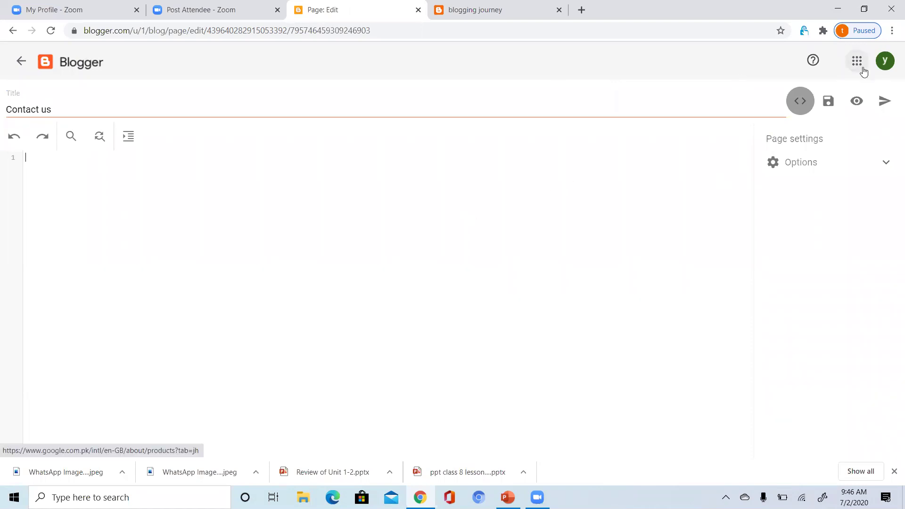
{"action": "left_click", "coordinate": [828, 102]}
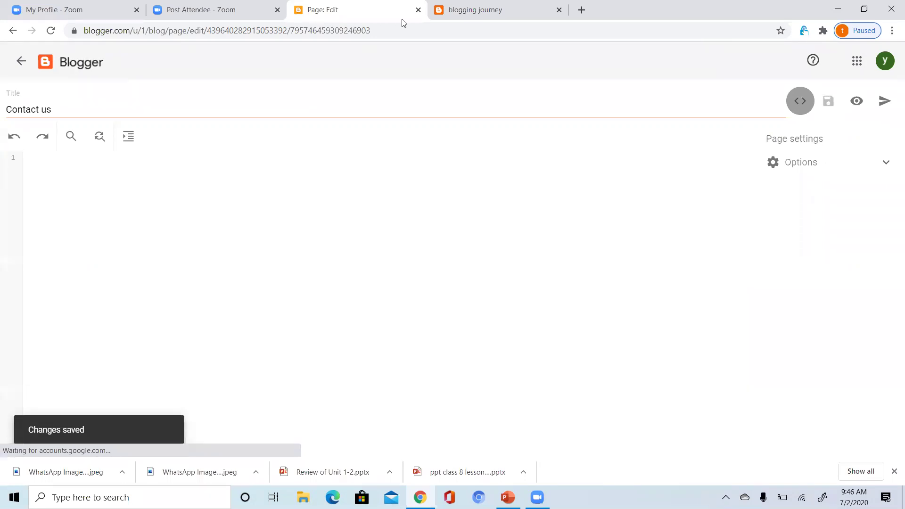
{"action": "left_click", "coordinate": [11, 30]}
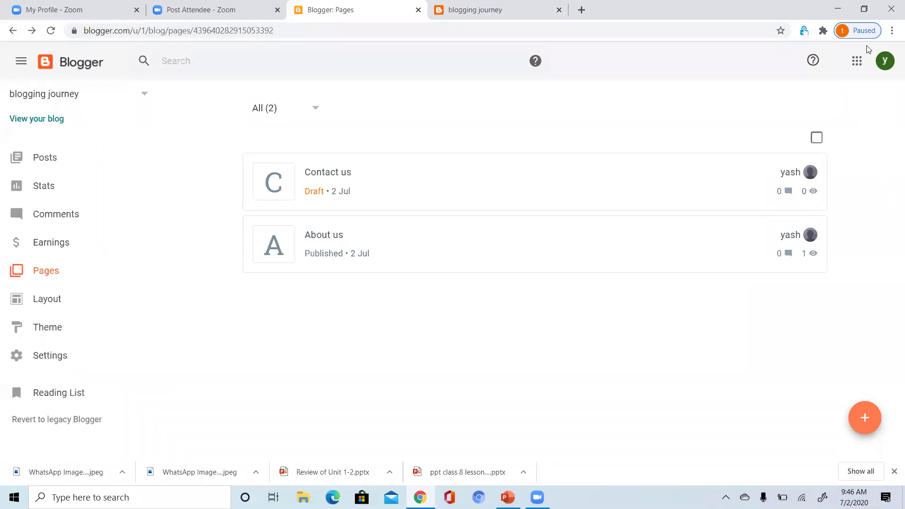
Open Google Drive from the apps grid and start a new Google Form from a template.
{"action": "left_click", "coordinate": [857, 64]}
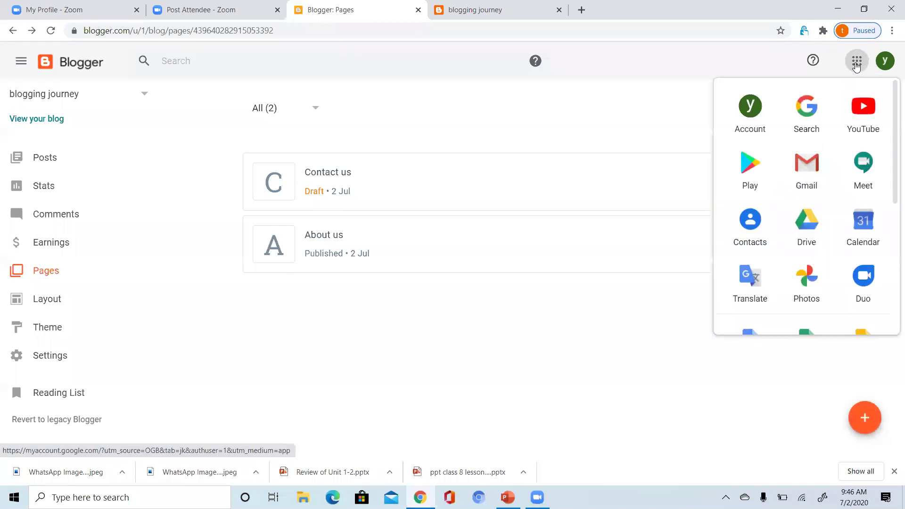
{"action": "left_click", "coordinate": [803, 222]}
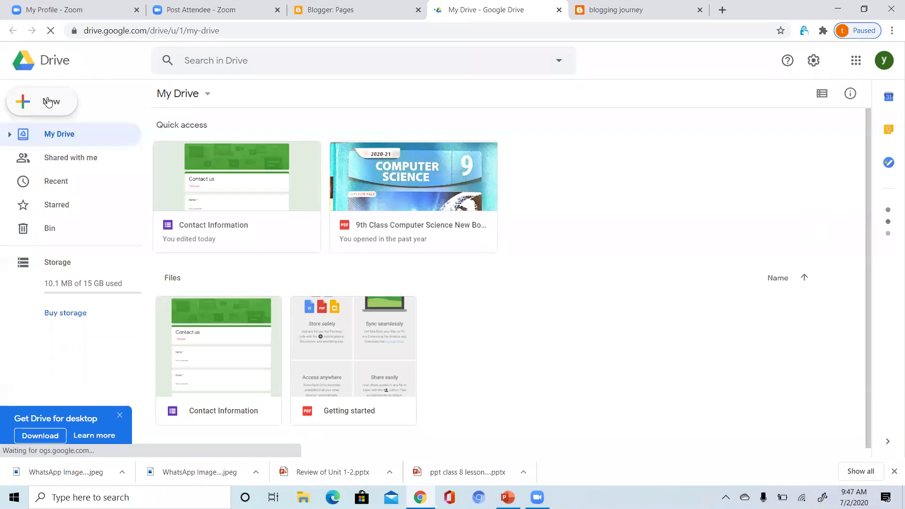
{"action": "left_click", "coordinate": [47, 101]}
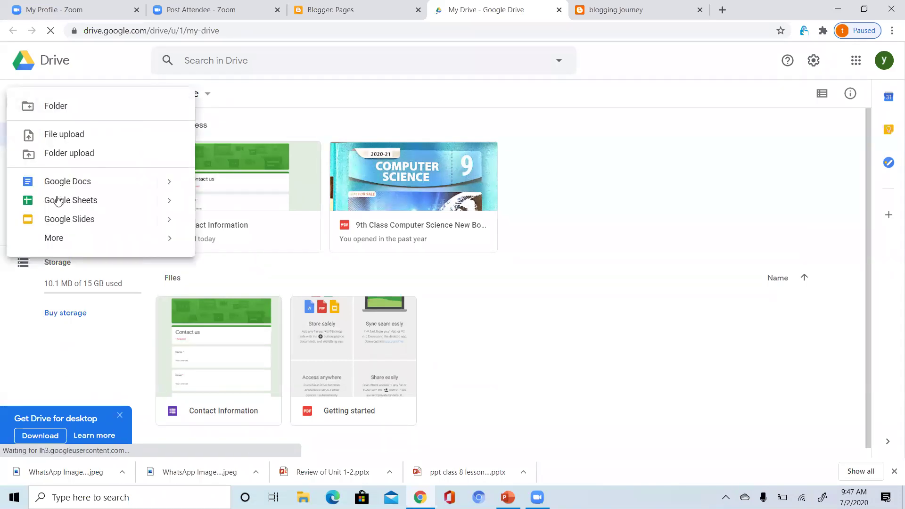
{"action": "mouse_move", "coordinate": [56, 245]}
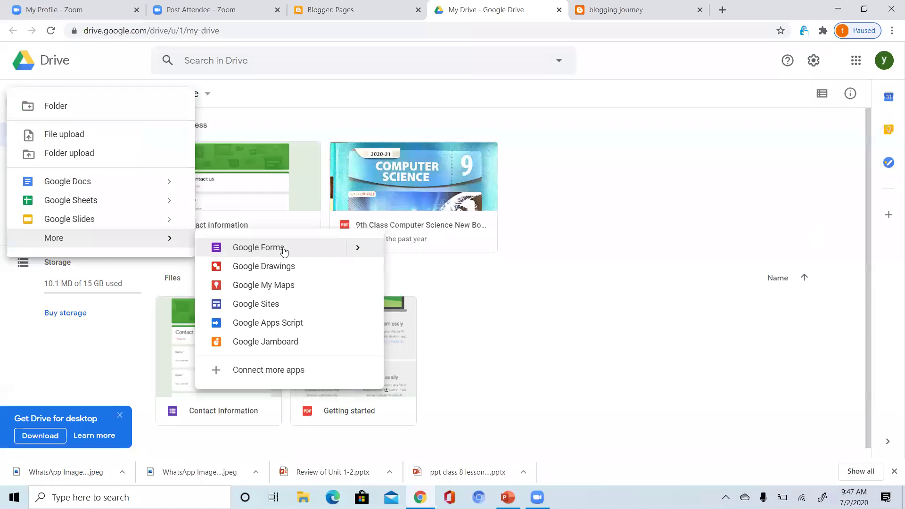
{"action": "mouse_move", "coordinate": [366, 253]}
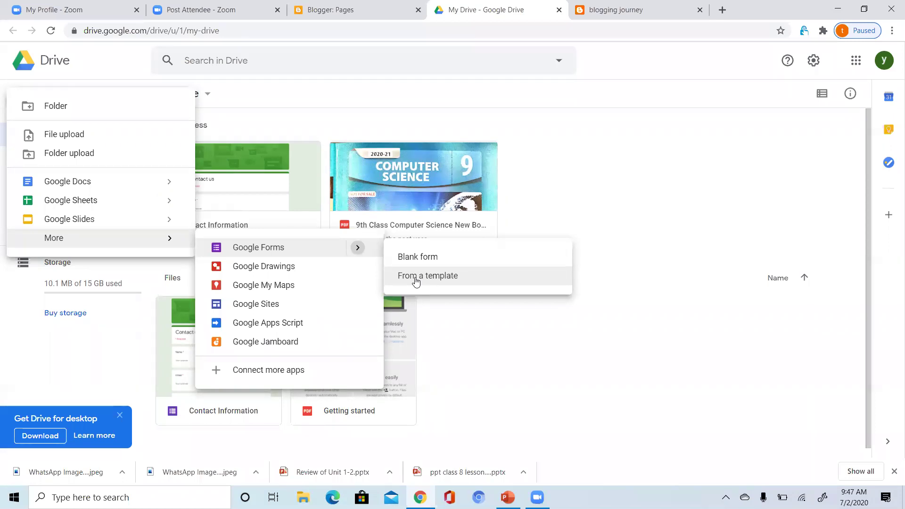
{"action": "left_click", "coordinate": [416, 278]}
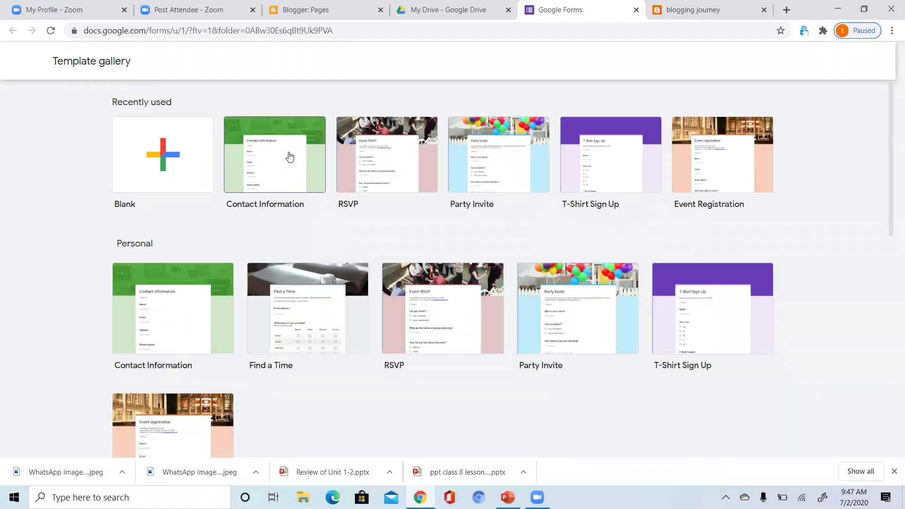
Create a form from the Contact Information template and begin trimming its title.
{"action": "left_click", "coordinate": [288, 171]}
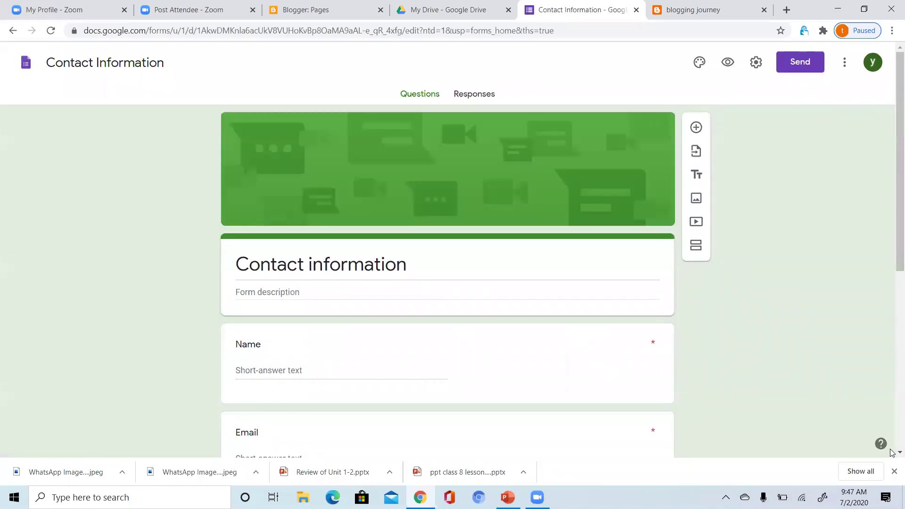
{"action": "scroll", "coordinate": [890, 452], "scroll_direction": "down", "scroll_amount": 1}
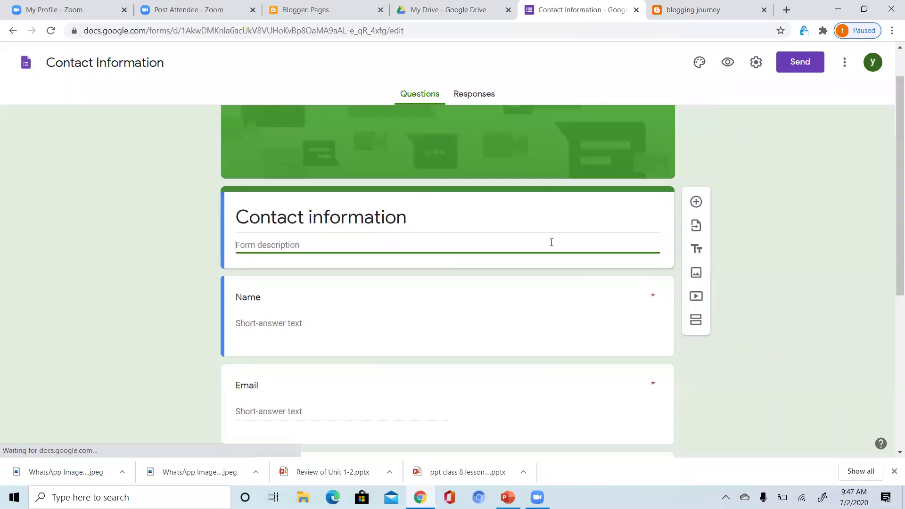
{"action": "left_click", "coordinate": [413, 213]}
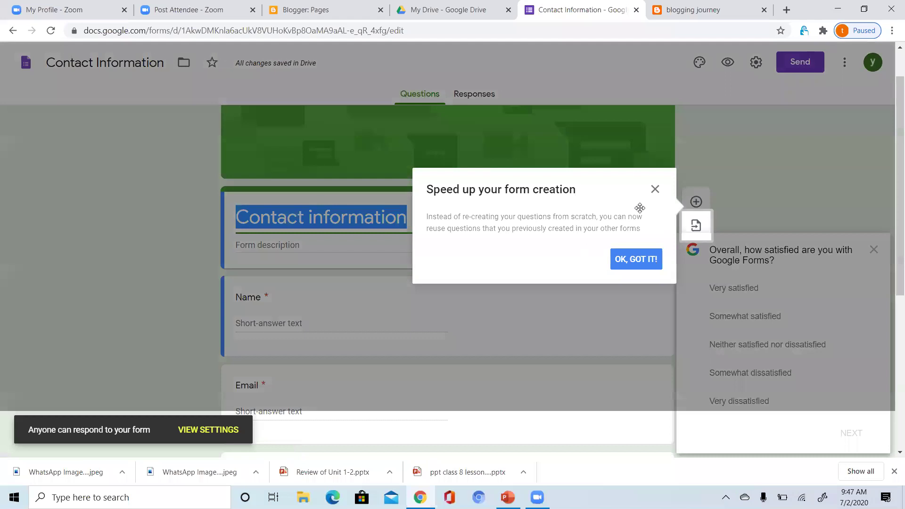
{"action": "left_click", "coordinate": [656, 190]}
{"action": "left_click", "coordinate": [486, 225]}
{"action": "key", "text": "BackSpace"}
{"action": "key", "text": "BackSpace"}
{"action": "key", "text": "BackSpace"}
{"action": "key", "text": "BackSpace"}
{"action": "key", "text": "BackSpace"}
{"action": "key", "text": "BackSpace"}
{"action": "key", "text": "BackSpace"}
{"action": "key", "text": "BackSpace"}
{"action": "key", "text": "BackSpace"}
{"action": "key", "text": "BackSpace"}
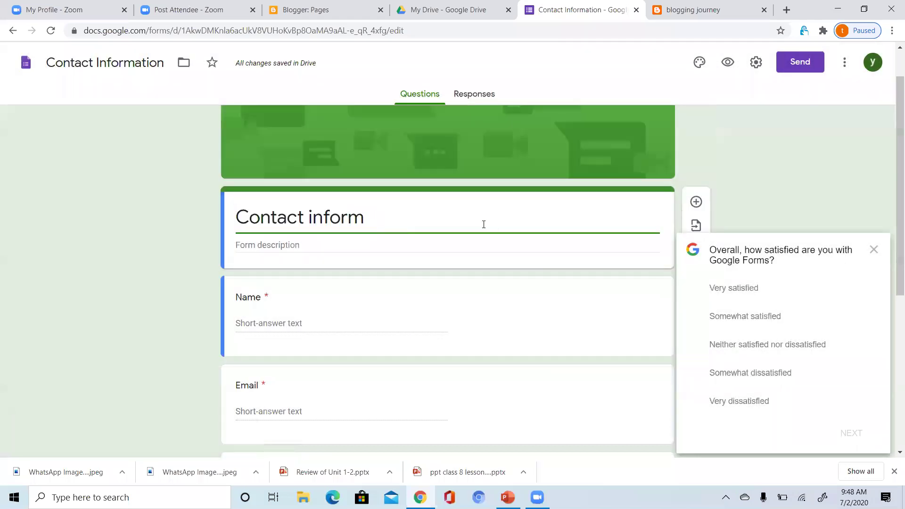
Retitle the form 'Contact Us'.
{"action": "key", "text": "BackSpace"}
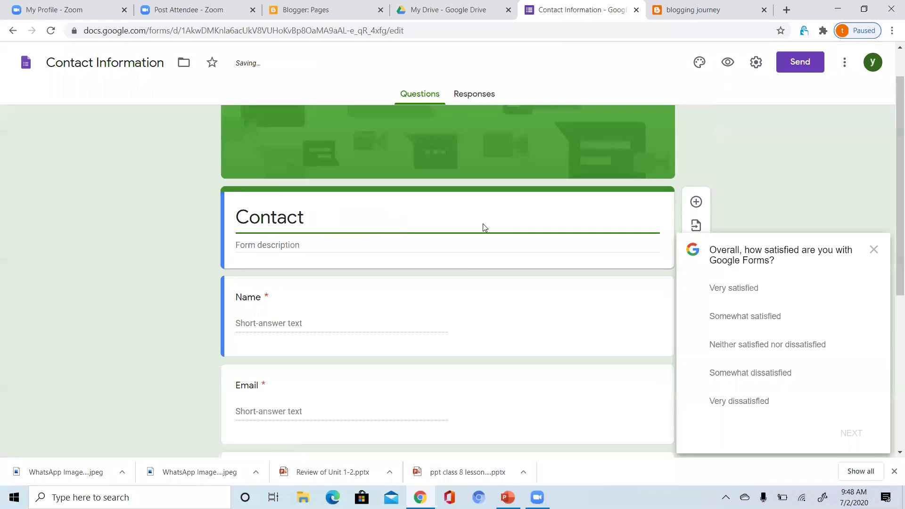
{"action": "type", "text": "u"}
{"action": "key", "text": "BackSpace"}
{"action": "type", "text": "Us"}
Close the satisfaction survey and review the Name question.
{"action": "left_click", "coordinate": [874, 250]}
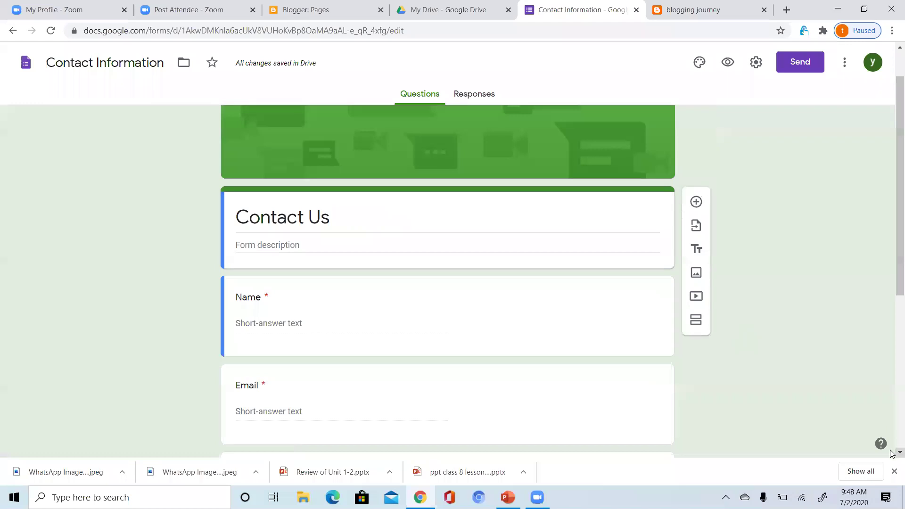
{"action": "scroll", "coordinate": [892, 453], "scroll_direction": "down", "scroll_amount": 1}
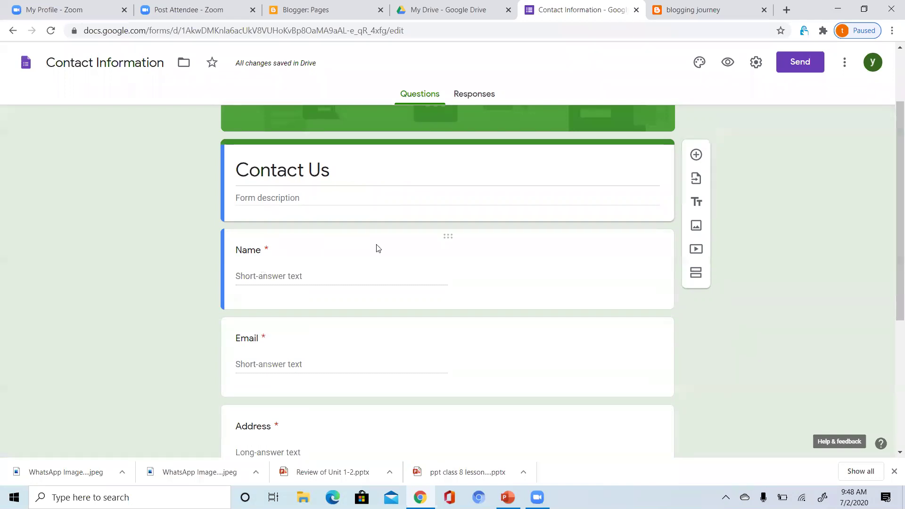
{"action": "left_click", "coordinate": [252, 254]}
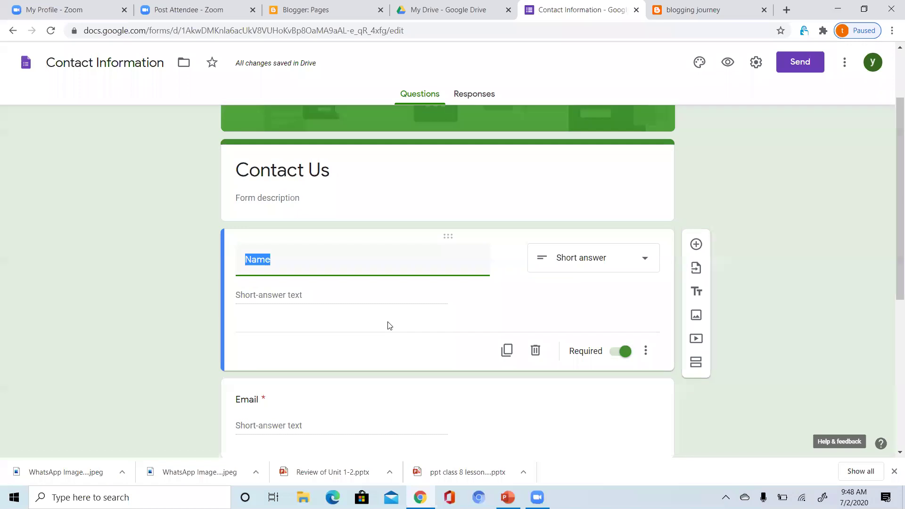
{"action": "left_click", "coordinate": [361, 289]}
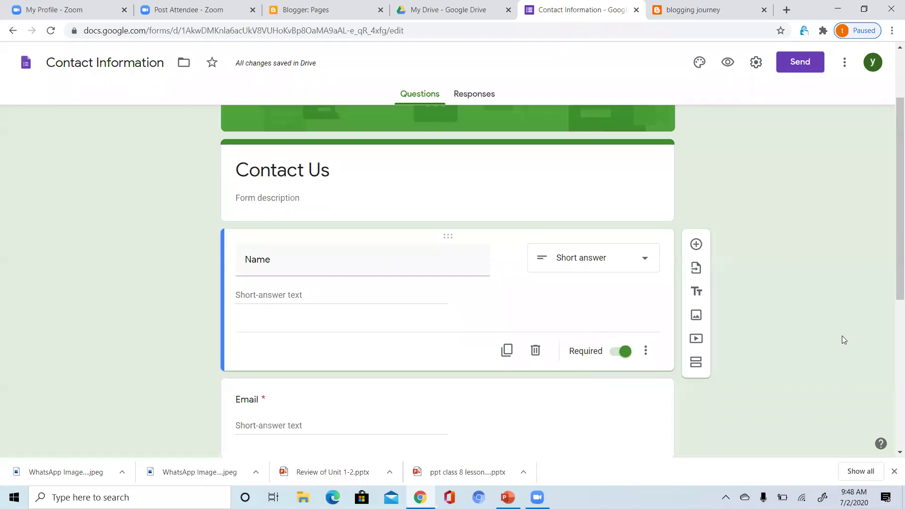
{"action": "scroll", "coordinate": [891, 453], "scroll_direction": "down", "scroll_amount": 1}
{"action": "scroll", "coordinate": [892, 453], "scroll_direction": "down", "scroll_amount": 3}
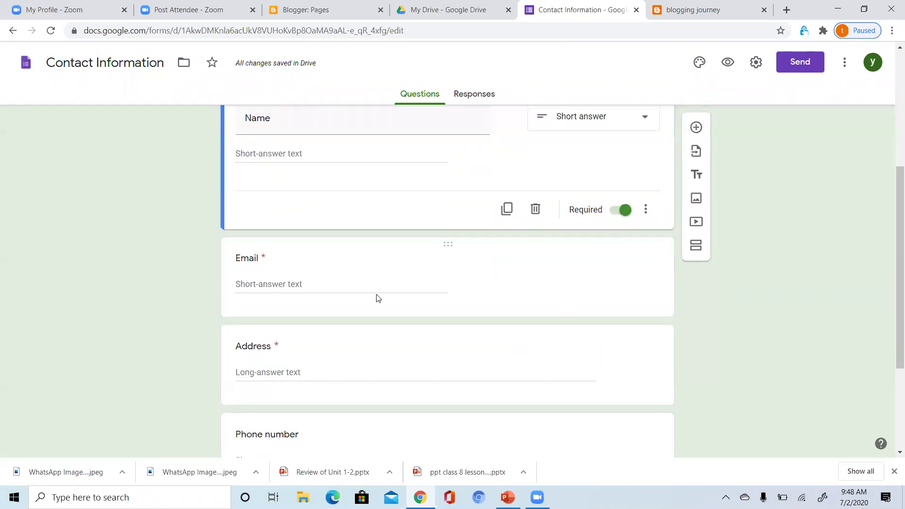
Delete the Address question from the form.
{"action": "left_click", "coordinate": [285, 281]}
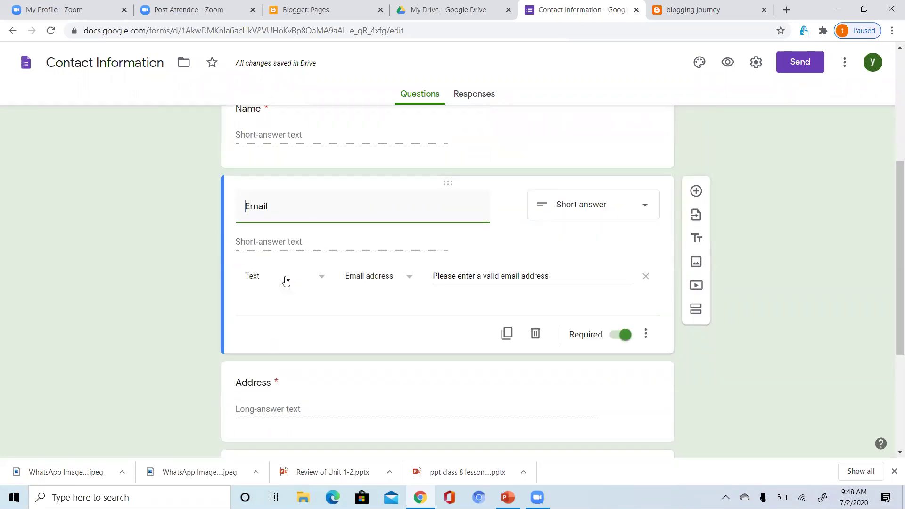
{"action": "left_click", "coordinate": [387, 405]}
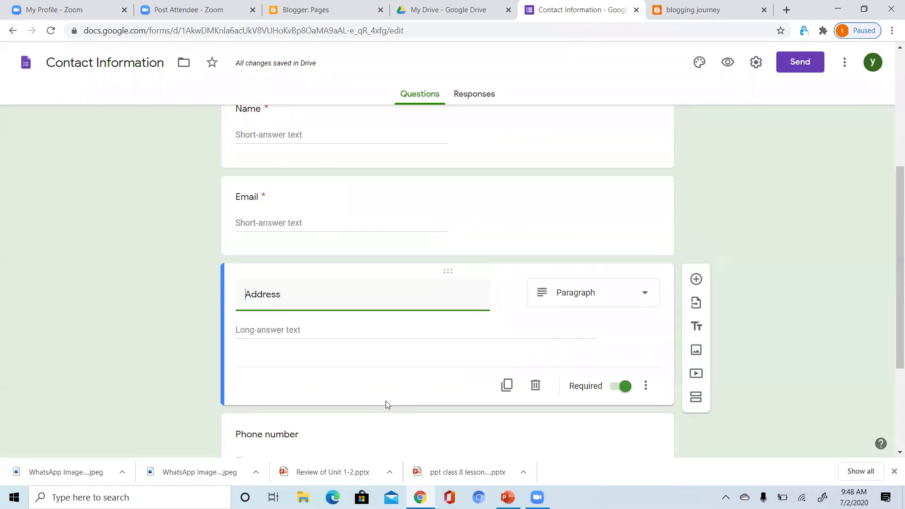
{"action": "left_click", "coordinate": [536, 386]}
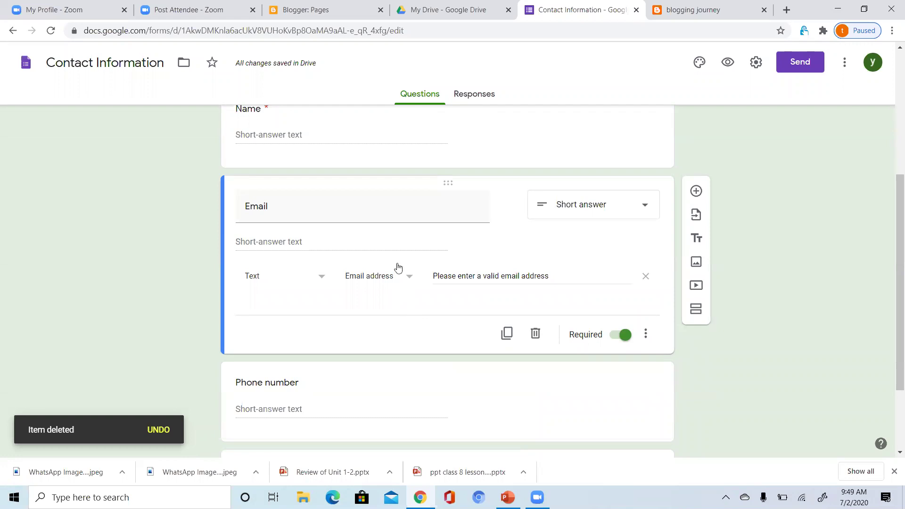
{"action": "left_click", "coordinate": [407, 400]}
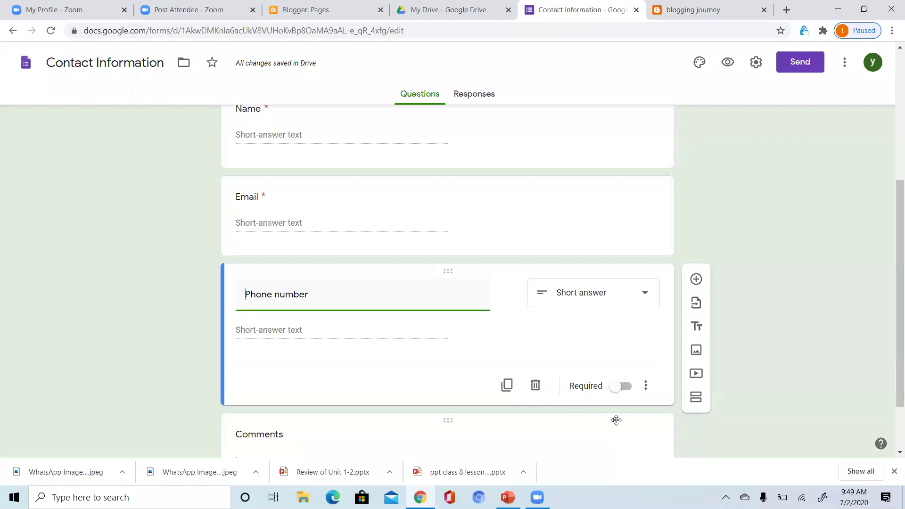
Rename the Comments question to 'messages'.
{"action": "left_click", "coordinate": [470, 431]}
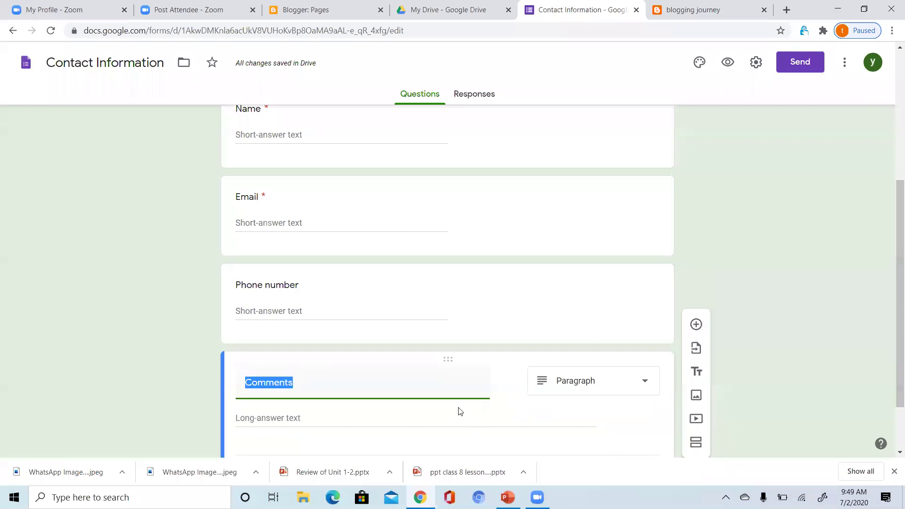
{"action": "left_click", "coordinate": [410, 389]}
{"action": "key", "text": "BackSpace"}
{"action": "key", "text": "BackSpace"}
{"action": "key", "text": "BackSpace"}
{"action": "key", "text": "BackSpace"}
{"action": "key", "text": "BackSpace"}
{"action": "key", "text": "BackSpace"}
{"action": "key", "text": "BackSpace"}
{"action": "key", "text": "BackSpace"}
{"action": "type", "text": "mesa"}
{"action": "type", "text": "a"}
{"action": "type", "text": "ges"}
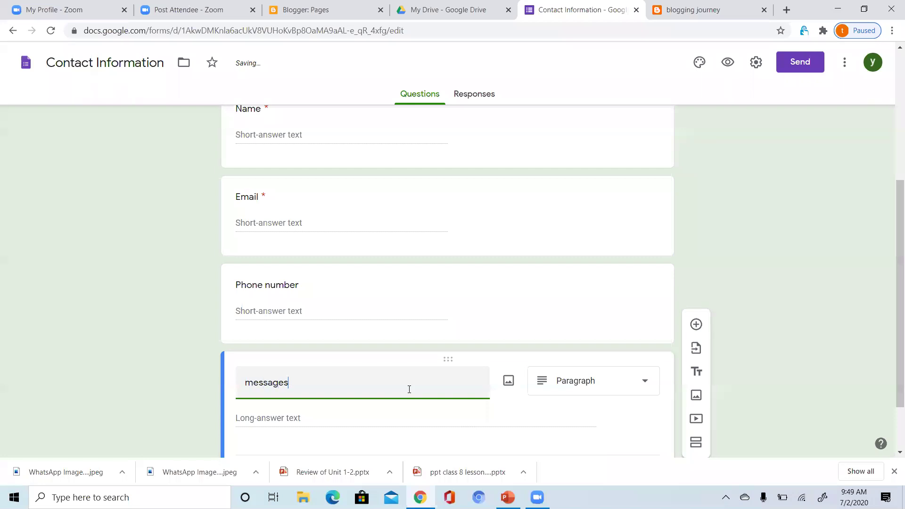
{"action": "left_click", "coordinate": [414, 418]}
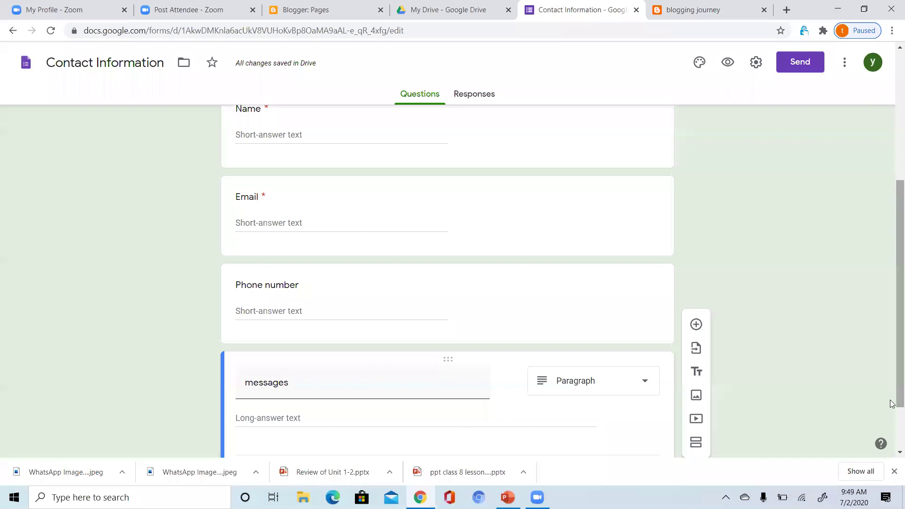
{"action": "scroll", "coordinate": [892, 429], "scroll_direction": "down", "scroll_amount": 2}
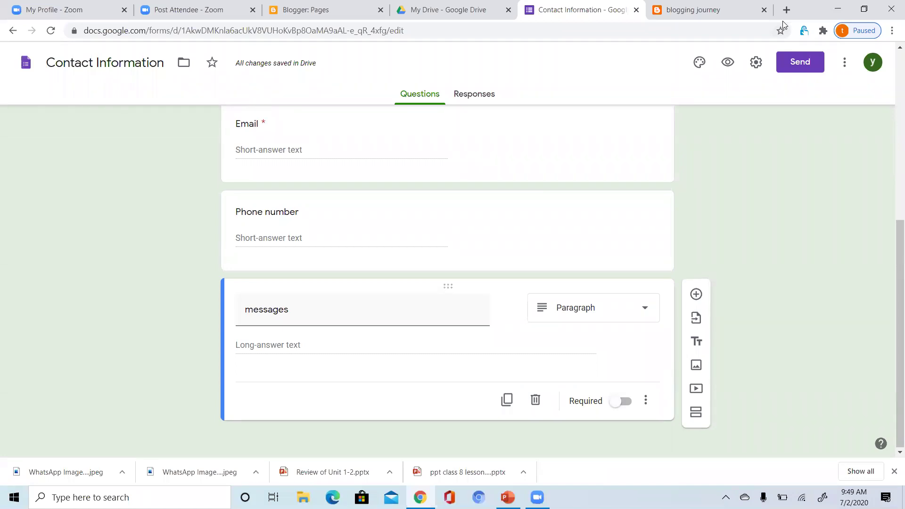
{"action": "scroll", "coordinate": [893, 137], "scroll_direction": "up", "scroll_amount": 7}
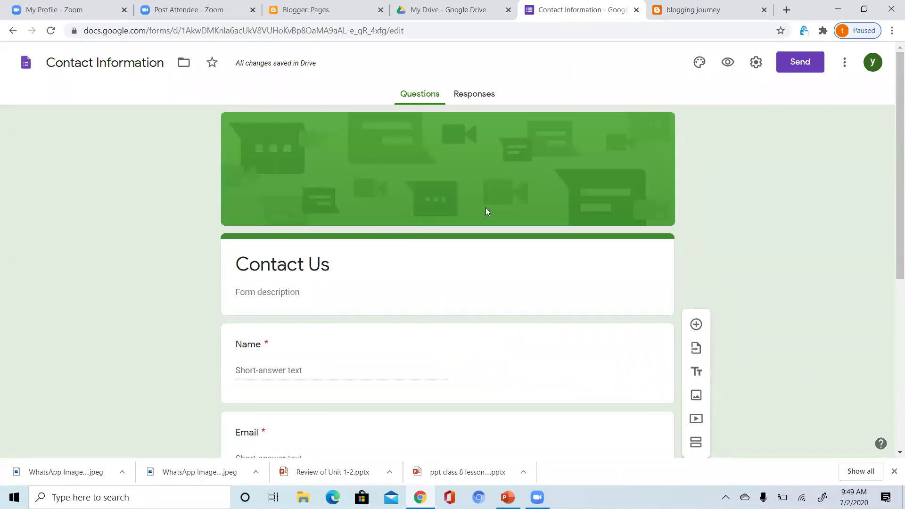
{"action": "left_click", "coordinate": [729, 62]}
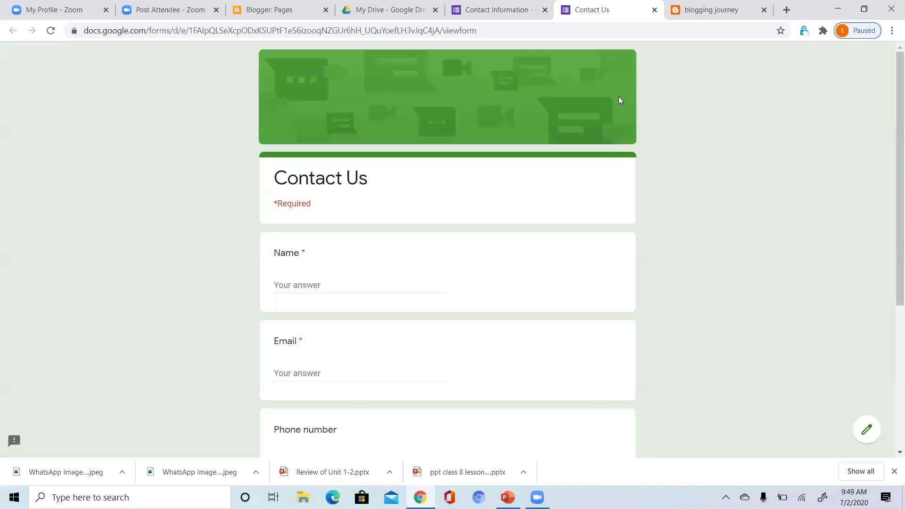
{"action": "key", "text": "ctrl+Tab"}
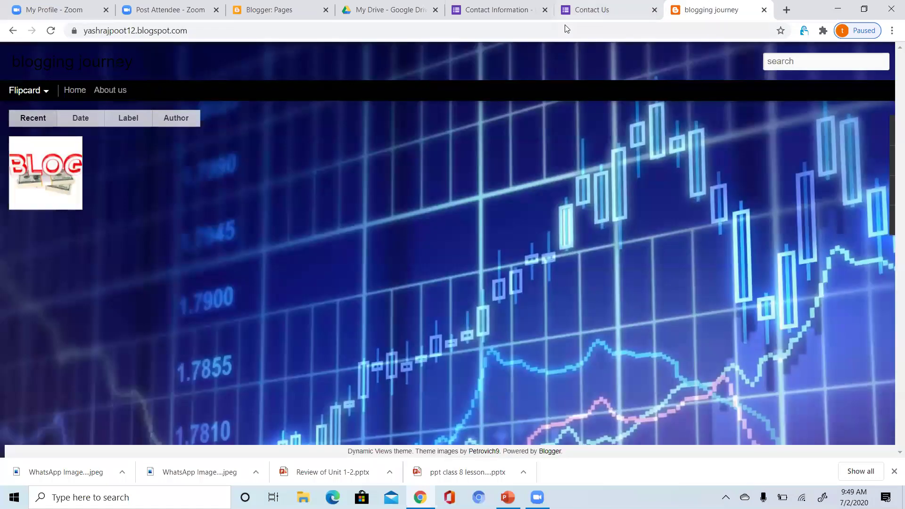
{"action": "left_click", "coordinate": [504, 17]}
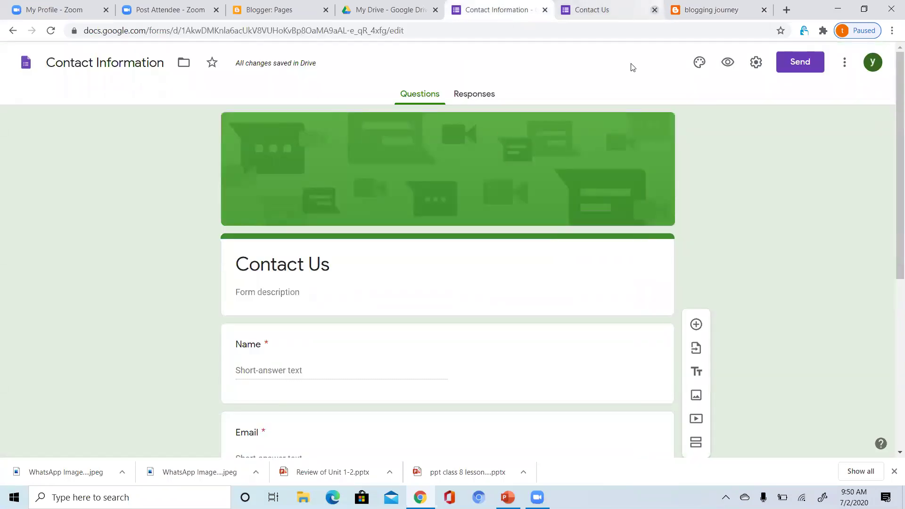
{"action": "left_click", "coordinate": [655, 10]}
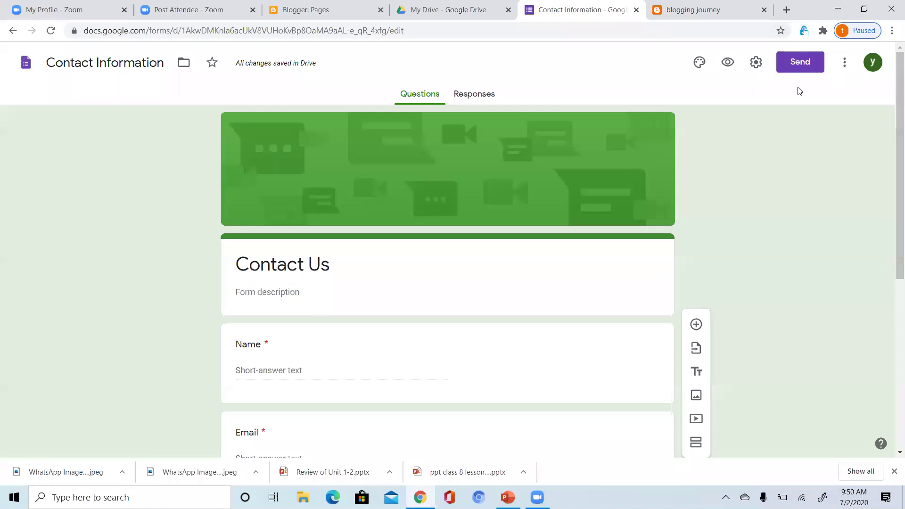
Copy the form's 640×813 embed HTML iframe code from the Send form dialog.
{"action": "left_click", "coordinate": [811, 66]}
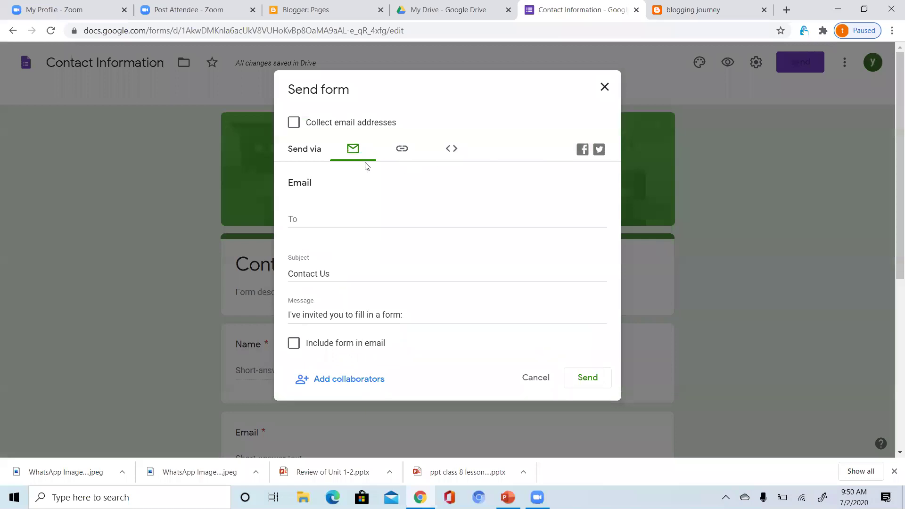
{"action": "left_click", "coordinate": [402, 151]}
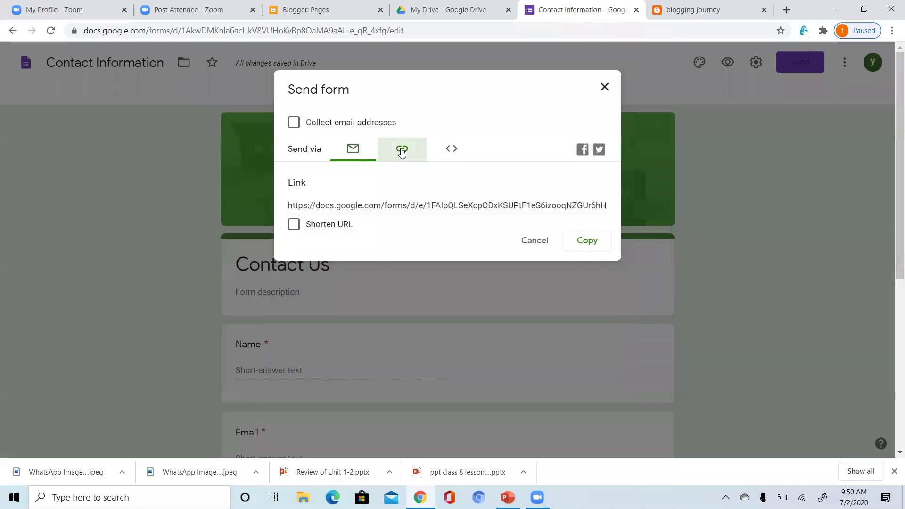
{"action": "left_click", "coordinate": [454, 151]}
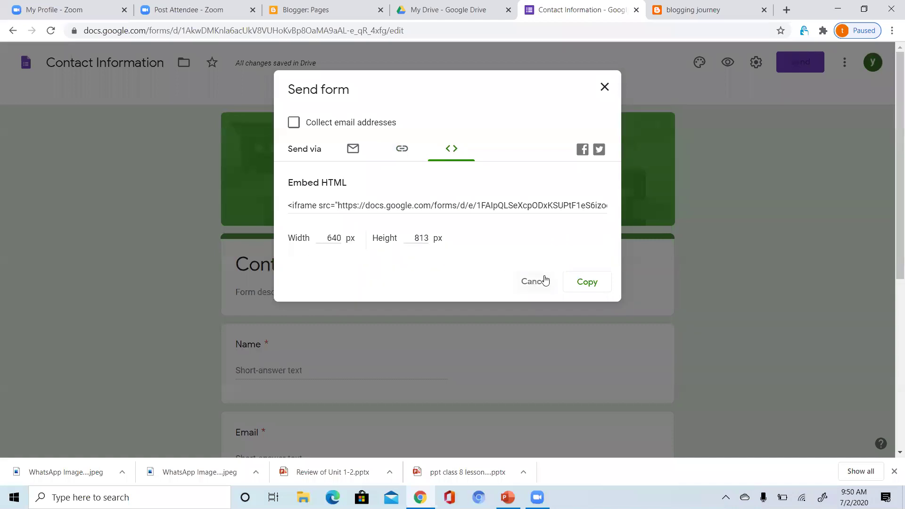
{"action": "left_click", "coordinate": [583, 283]}
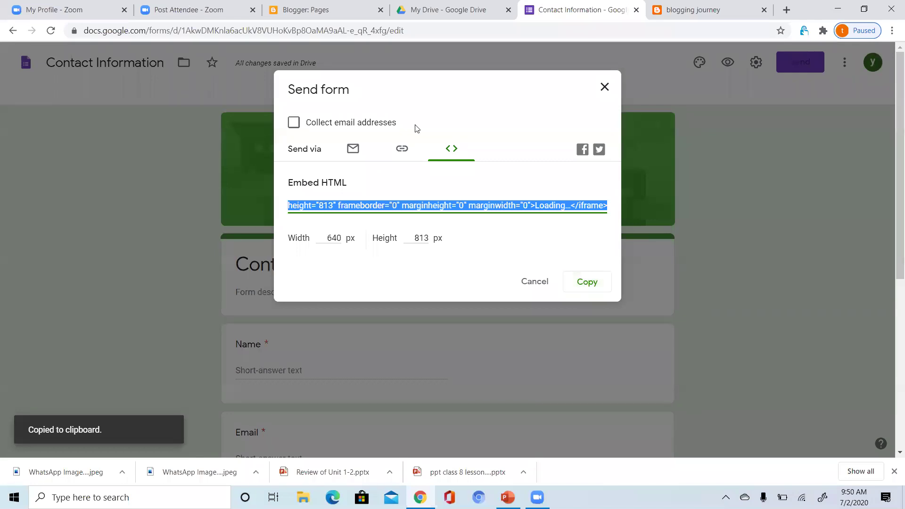
Open the Contact us page for editing and switch it to HTML view.
{"action": "left_click", "coordinate": [322, 10]}
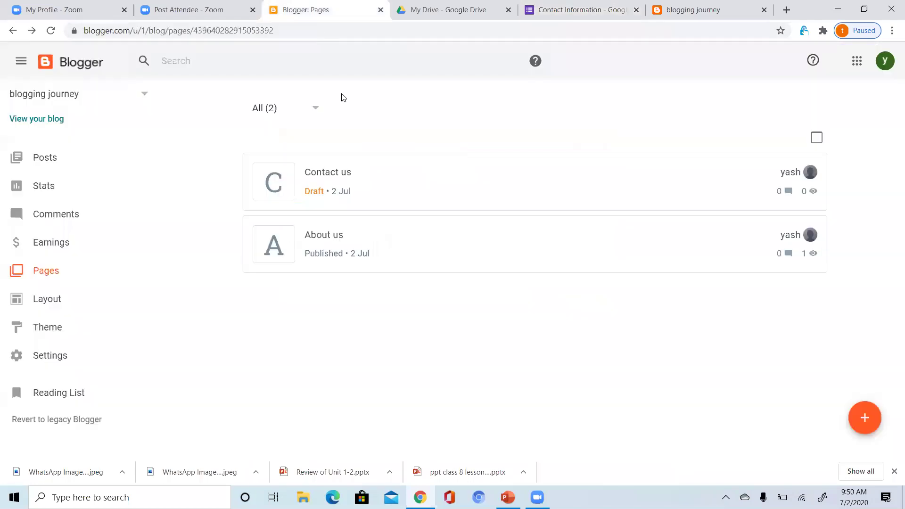
{"action": "left_click", "coordinate": [373, 184]}
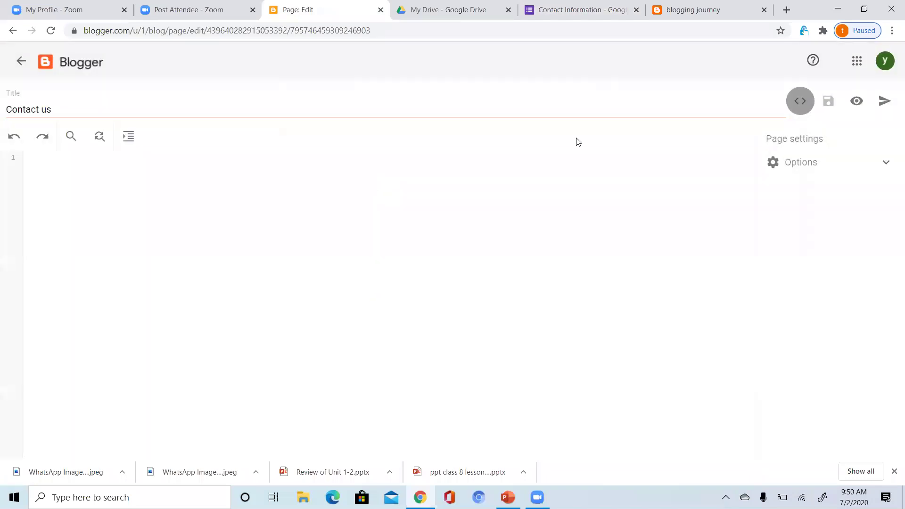
{"action": "left_click", "coordinate": [799, 102]}
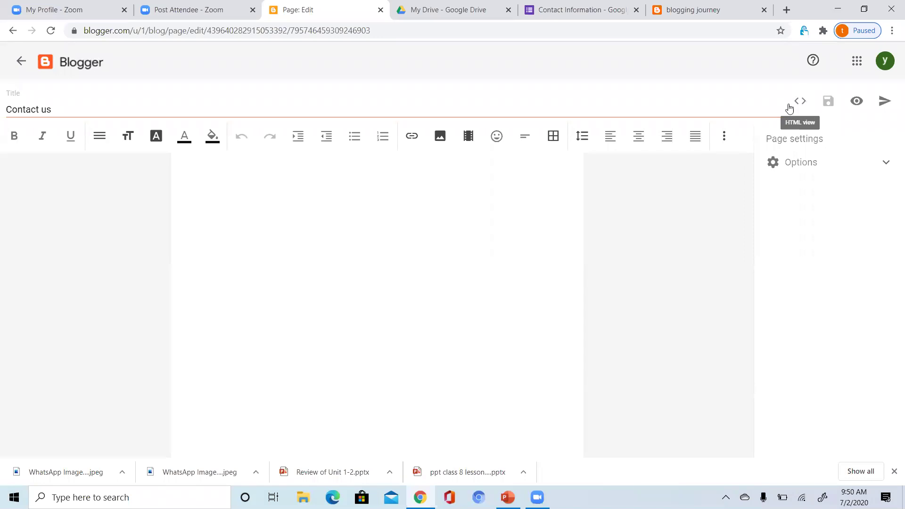
{"action": "left_click", "coordinate": [799, 102]}
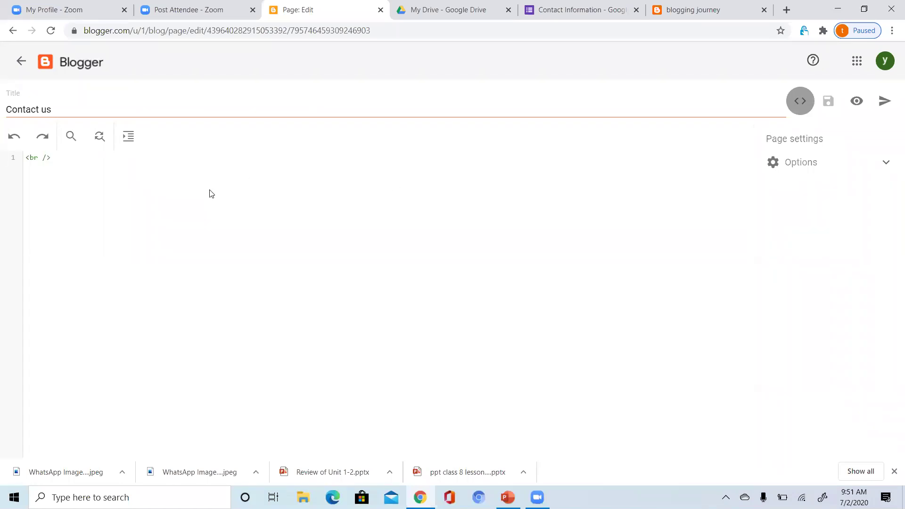
Replace the page's HTML with the Google Form iframe embed code and publish the page.
{"action": "key", "text": "ctrl+a"}
{"action": "key", "text": "BackSpace"}
{"action": "key", "text": "ctrl+v"}
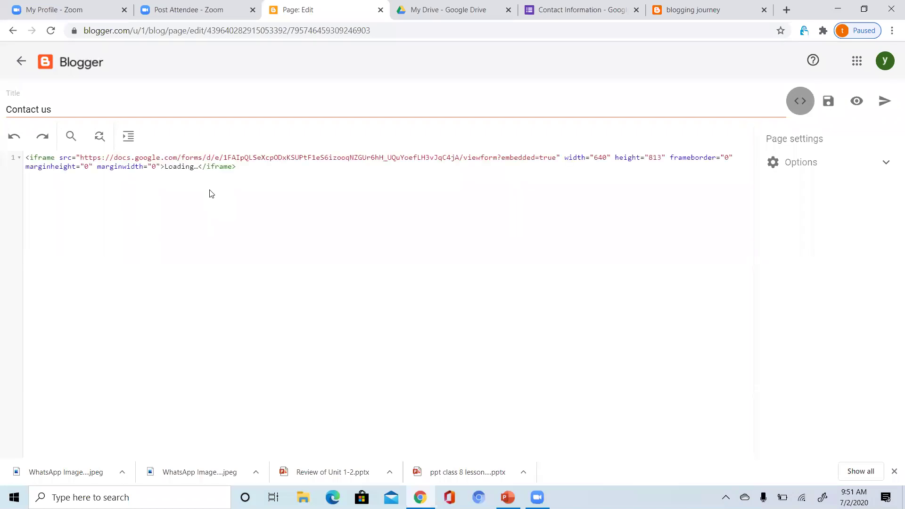
{"action": "left_click", "coordinate": [799, 102]}
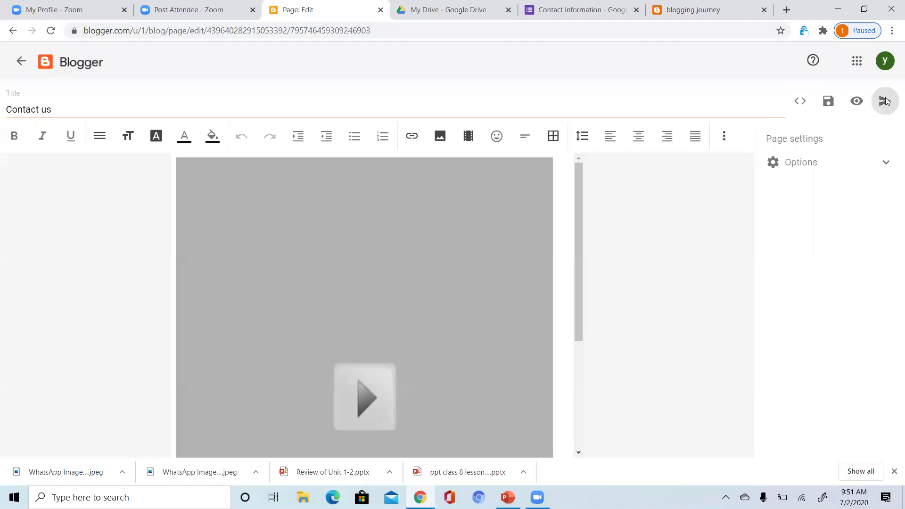
{"action": "left_click", "coordinate": [886, 102]}
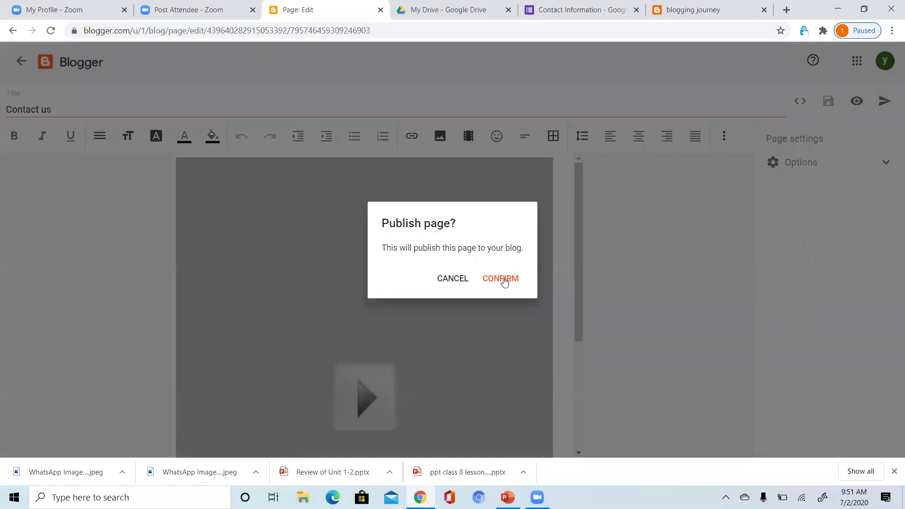
{"action": "left_click", "coordinate": [502, 280]}
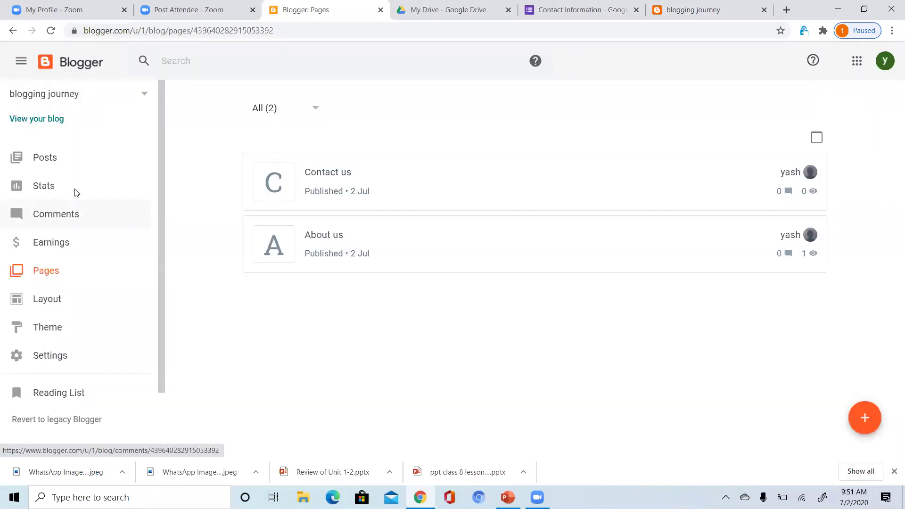
After checking the live blog, tick Contact us in the Pages gadget's pages to show and save.
{"action": "left_click", "coordinate": [86, 120]}
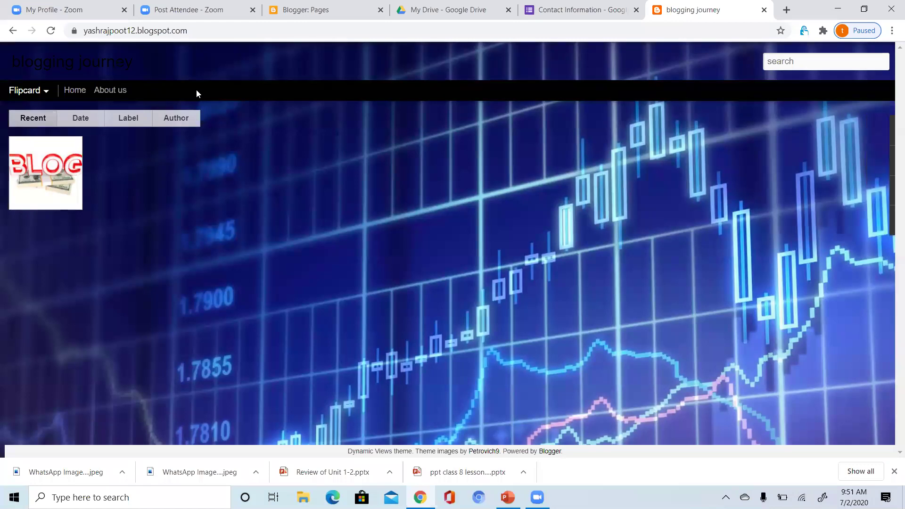
{"action": "left_click", "coordinate": [304, 20]}
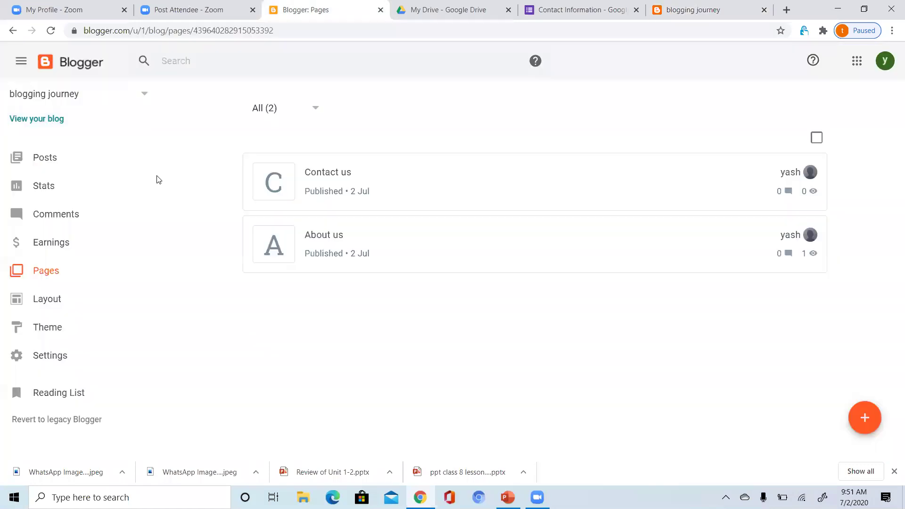
{"action": "left_click", "coordinate": [51, 300]}
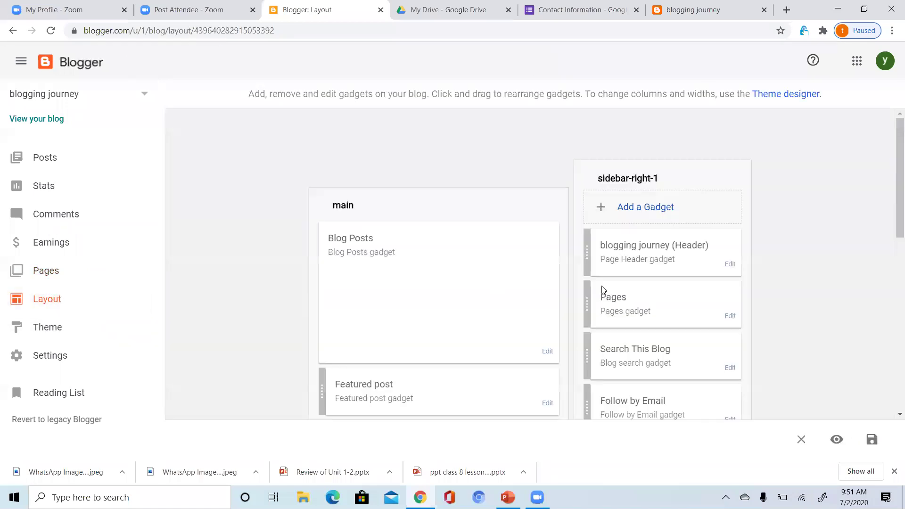
{"action": "left_click", "coordinate": [730, 317]}
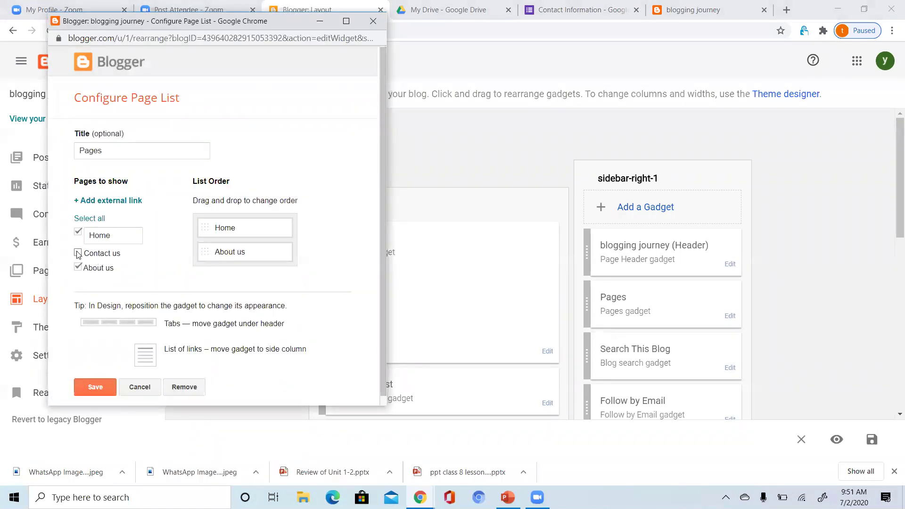
{"action": "left_click", "coordinate": [78, 253]}
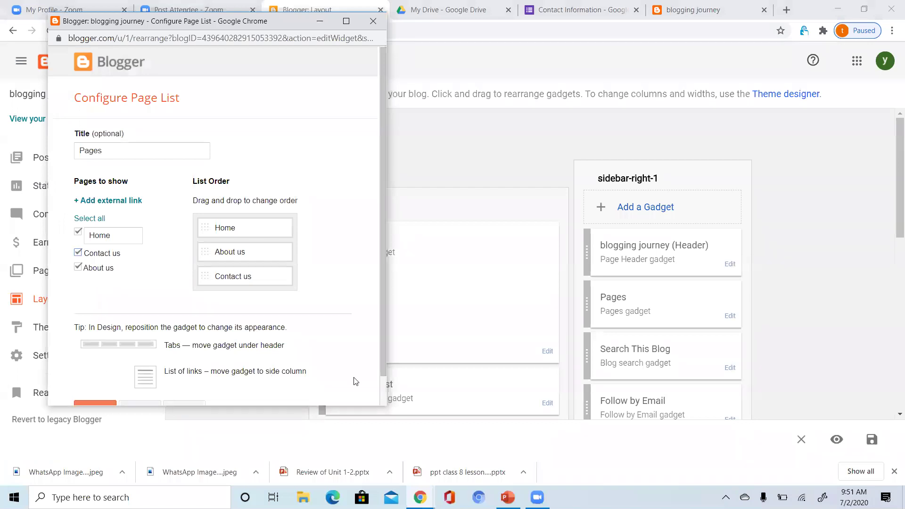
{"action": "scroll", "coordinate": [385, 388], "scroll_direction": "down", "scroll_amount": 1}
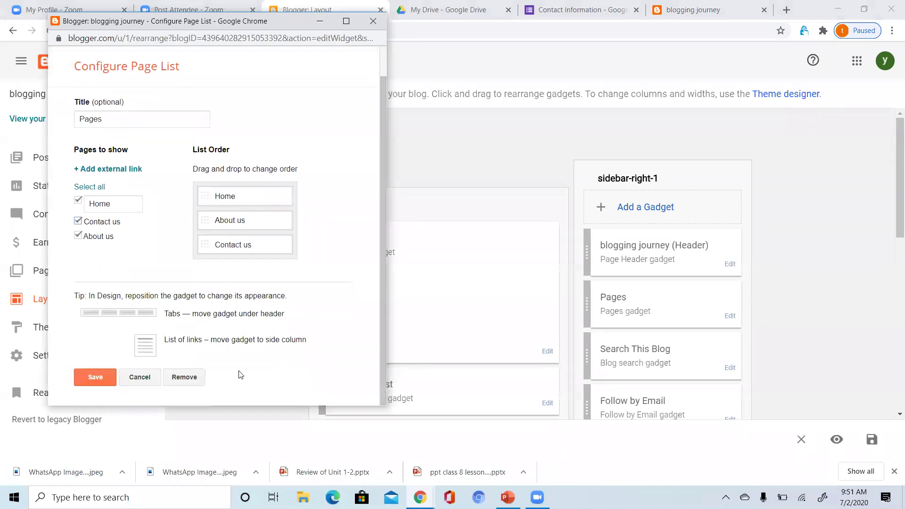
{"action": "left_click", "coordinate": [96, 377]}
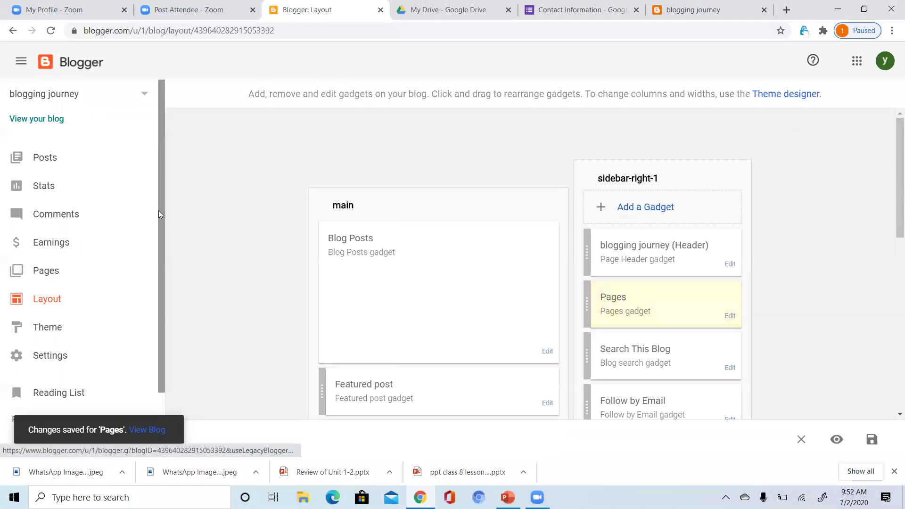
View the live blog's Contact us tab and scroll to the embedded Contact Us form.
{"action": "left_click", "coordinate": [45, 119]}
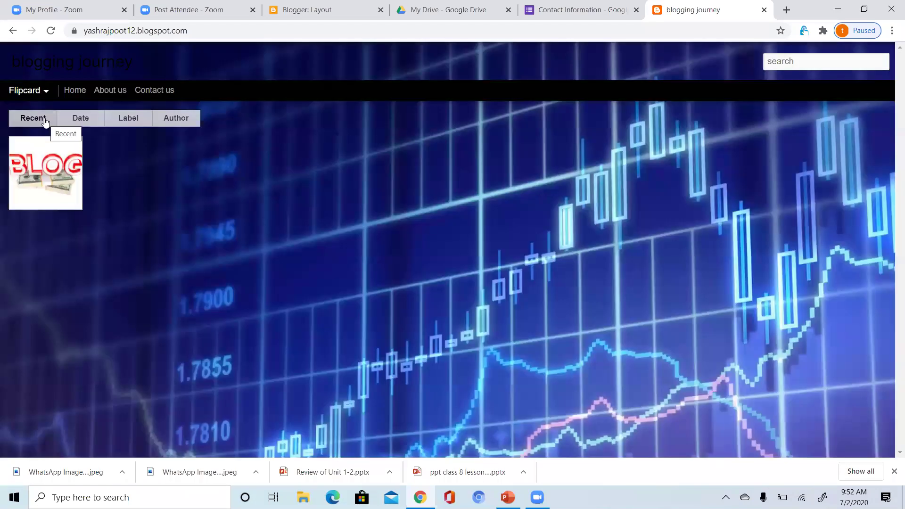
{"action": "left_click", "coordinate": [146, 91]}
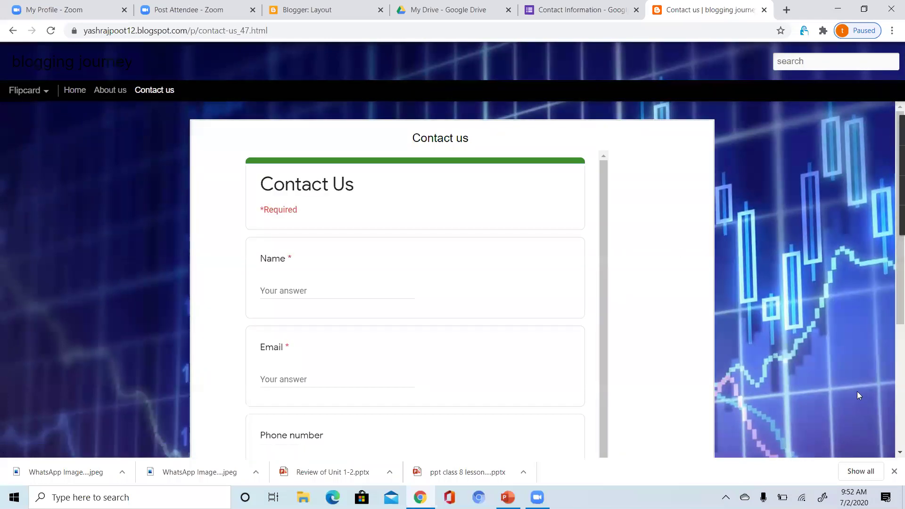
{"action": "scroll", "coordinate": [891, 456], "scroll_direction": "down", "scroll_amount": 2}
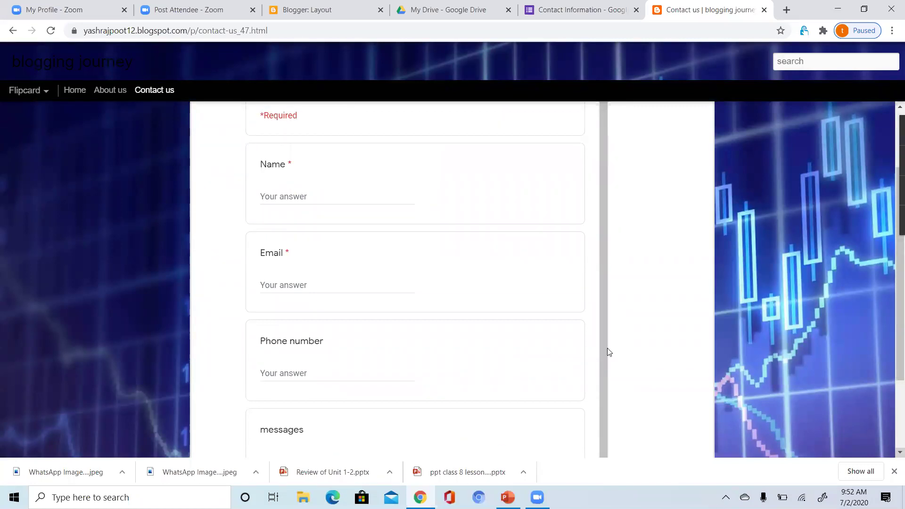
Enter a sample name and a Gmail address in the form's Name and Email fields.
{"action": "left_click", "coordinate": [341, 194]}
{"action": "type", "text": "yash"}
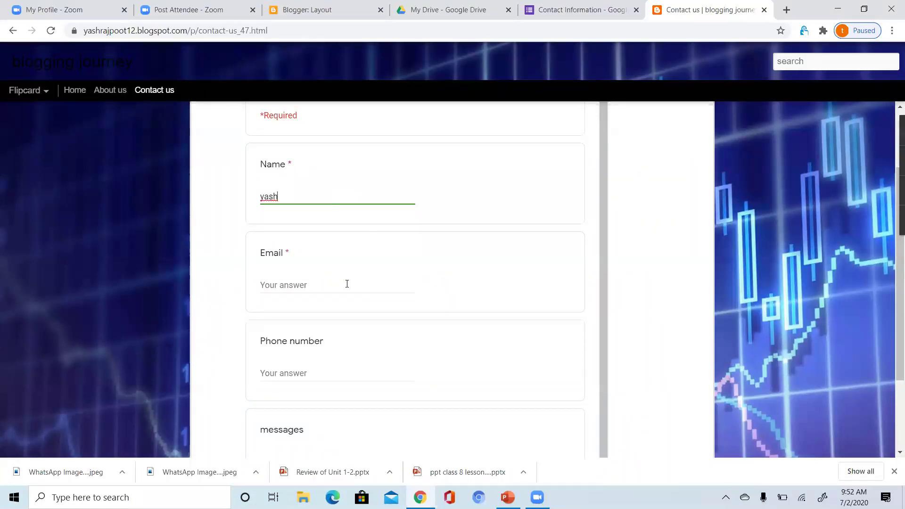
{"action": "left_click", "coordinate": [347, 284]}
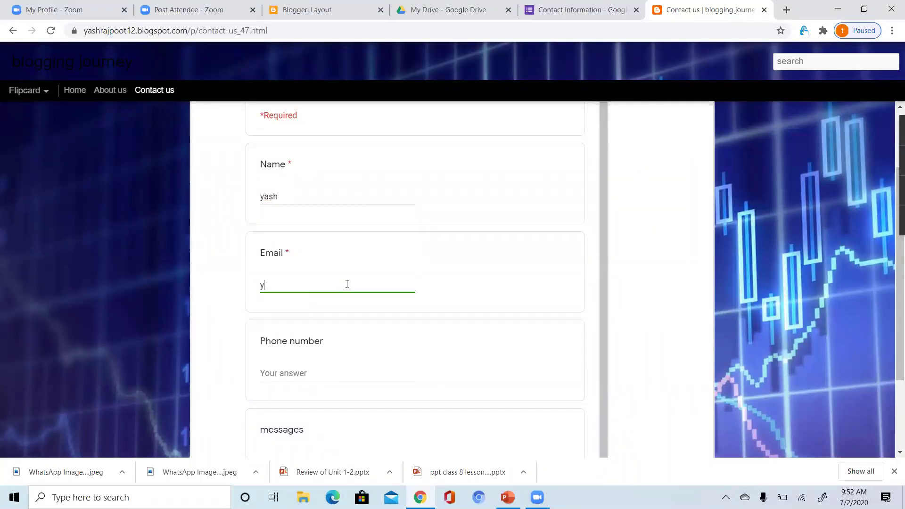
{"action": "key", "text": "Right"}
{"action": "key", "text": "Right"}
{"action": "key", "text": "Right"}
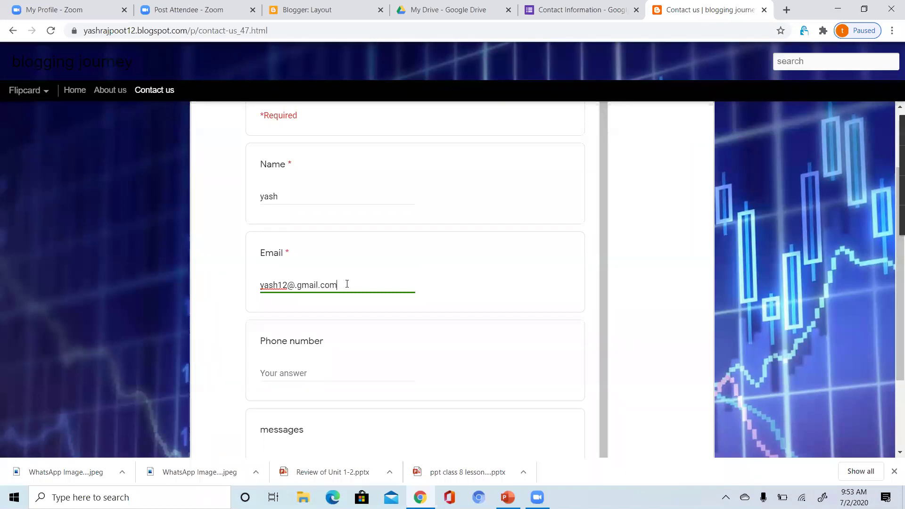
Remove the stray dot after the @ in the email, then move to the message field.
{"action": "left_click", "coordinate": [391, 370]}
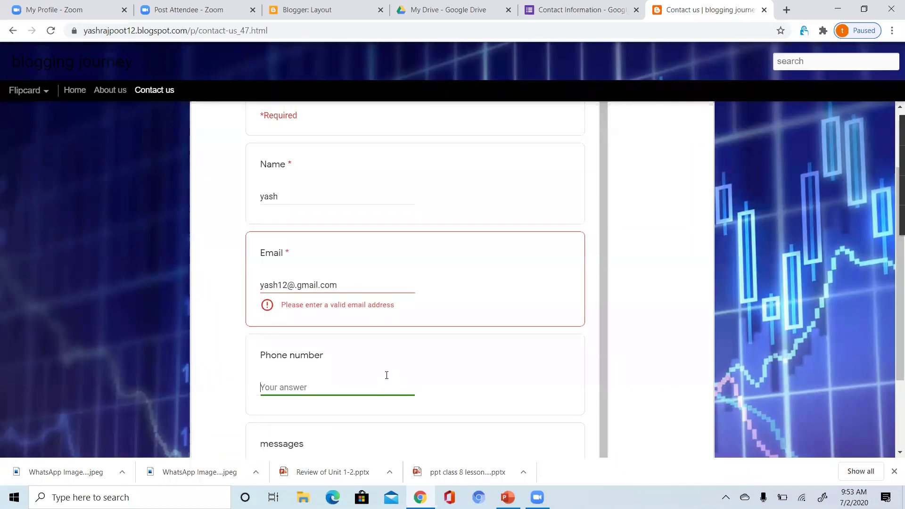
{"action": "left_click", "coordinate": [360, 282]}
{"action": "double_click", "coordinate": [355, 281]}
{"action": "key", "text": "Left"}
{"action": "key", "text": "Left"}
{"action": "key", "text": "BackSpace"}
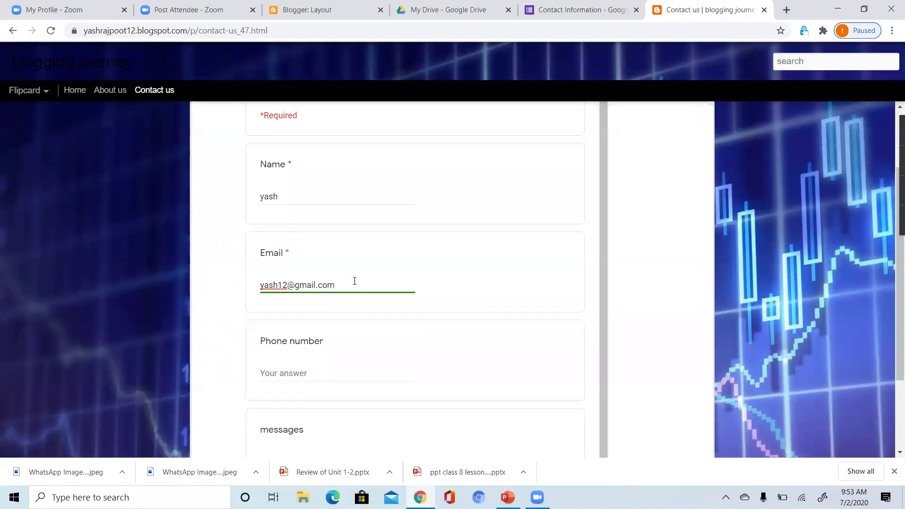
{"action": "left_click", "coordinate": [327, 371]}
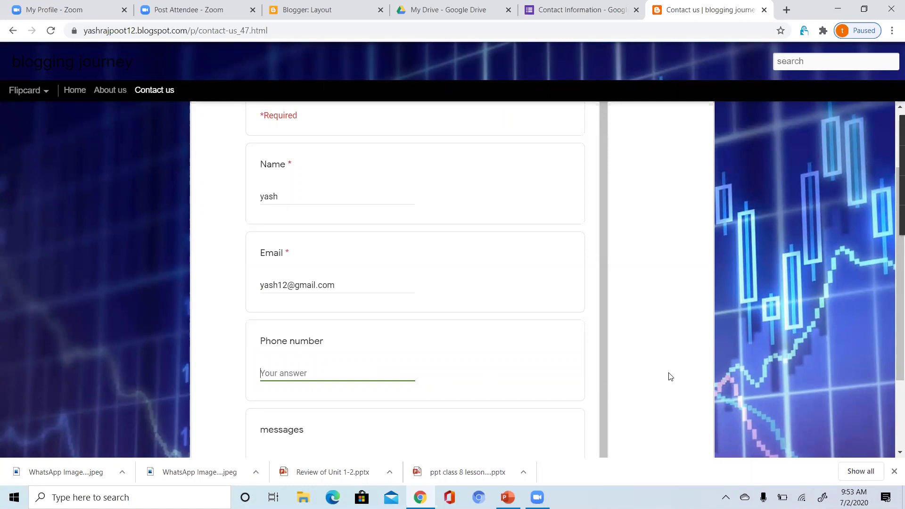
{"action": "scroll", "coordinate": [891, 454], "scroll_direction": "down", "scroll_amount": 2}
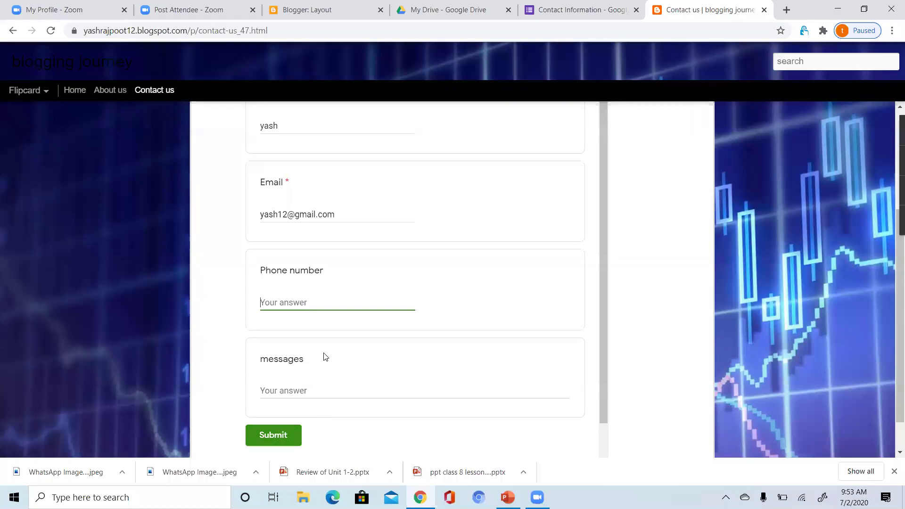
{"action": "left_click", "coordinate": [326, 386]}
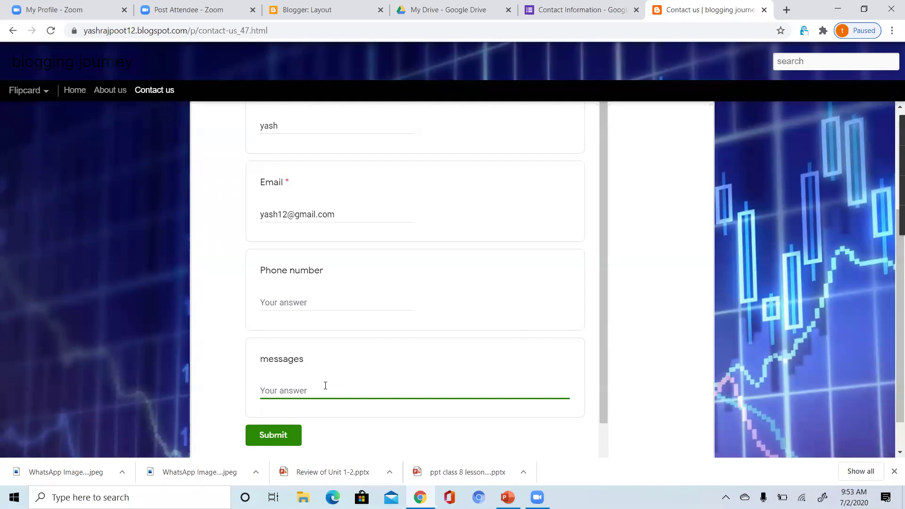
Type the message 'hi', clear the Email field, and submit the contact form.
{"action": "type", "text": "hi"}
{"action": "left_click", "coordinate": [350, 218]}
{"action": "key", "text": "BackSpace"}
{"action": "key", "text": "BackSpace"}
{"action": "key", "text": "BackSpace"}
{"action": "key", "text": "BackSpace"}
{"action": "key", "text": "BackSpace"}
{"action": "key", "text": "BackSpace"}
{"action": "key", "text": "BackSpace"}
{"action": "key", "text": "BackSpace"}
{"action": "key", "text": "BackSpace"}
{"action": "key", "text": "BackSpace"}
{"action": "key", "text": "BackSpace"}
{"action": "key", "text": "BackSpace"}
{"action": "key", "text": "BackSpace"}
{"action": "key", "text": "BackSpace"}
{"action": "key", "text": "BackSpace"}
{"action": "key", "text": "BackSpace"}
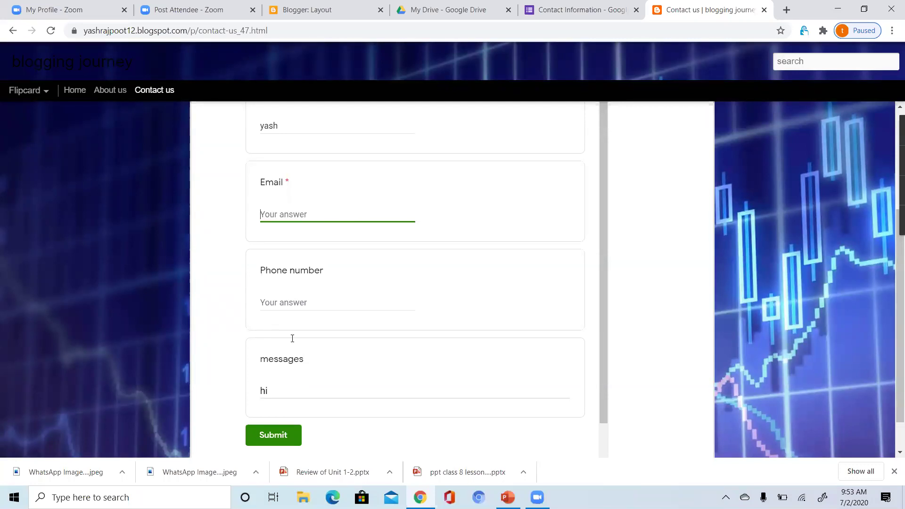
{"action": "left_click", "coordinate": [261, 434]}
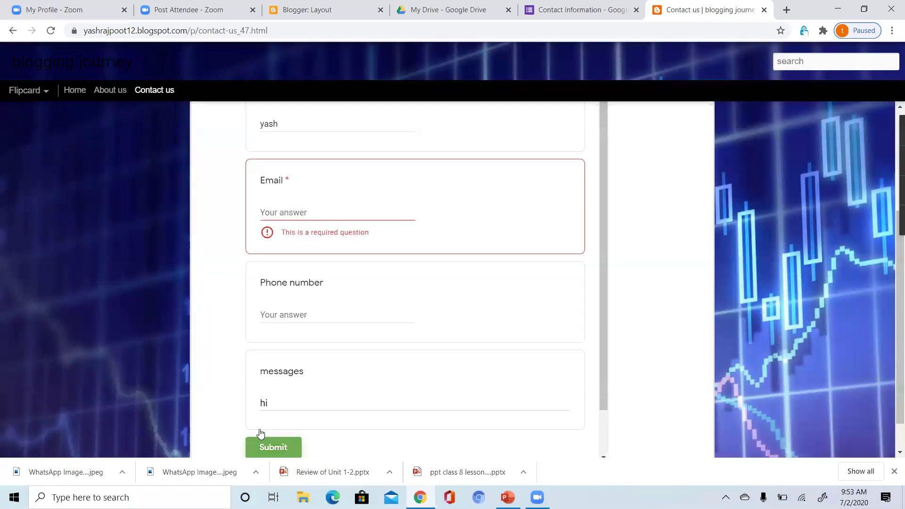
Re-enter the required e-mail address, submit the form, and return to the Blogger dashboard.
{"action": "left_click", "coordinate": [340, 211]}
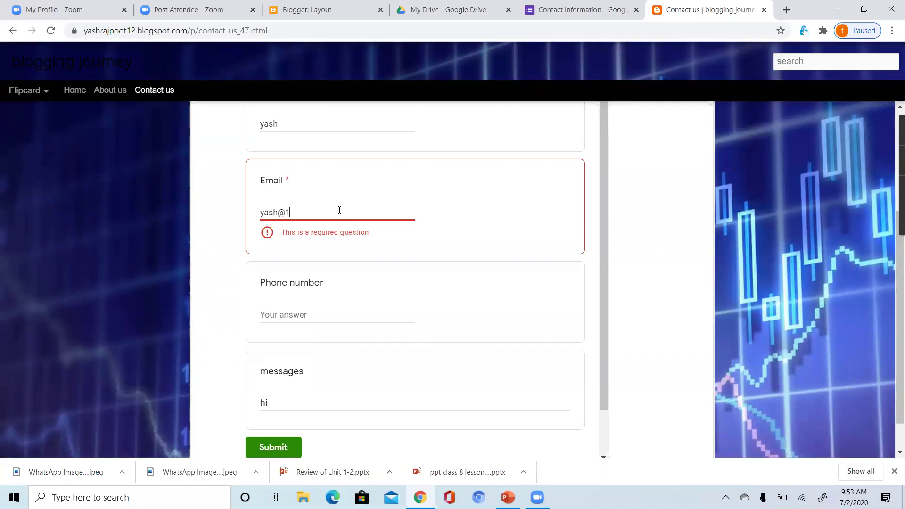
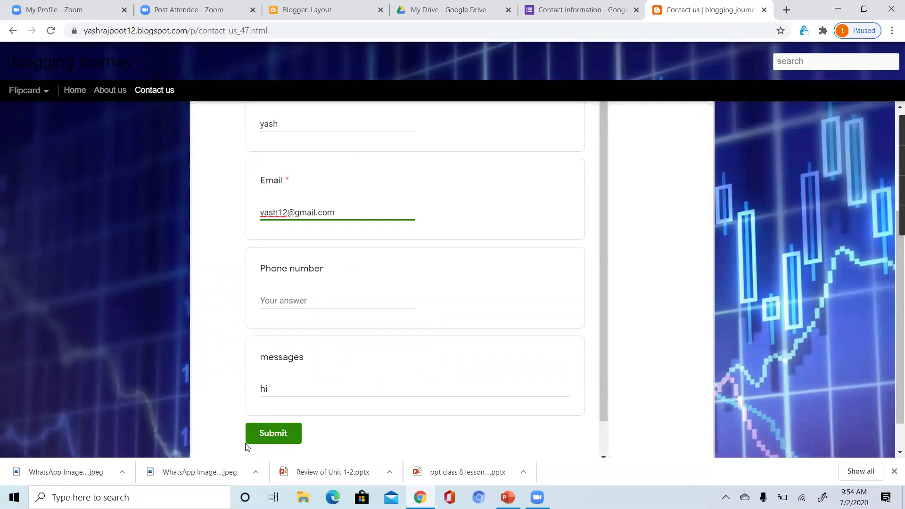
{"action": "left_click", "coordinate": [259, 438]}
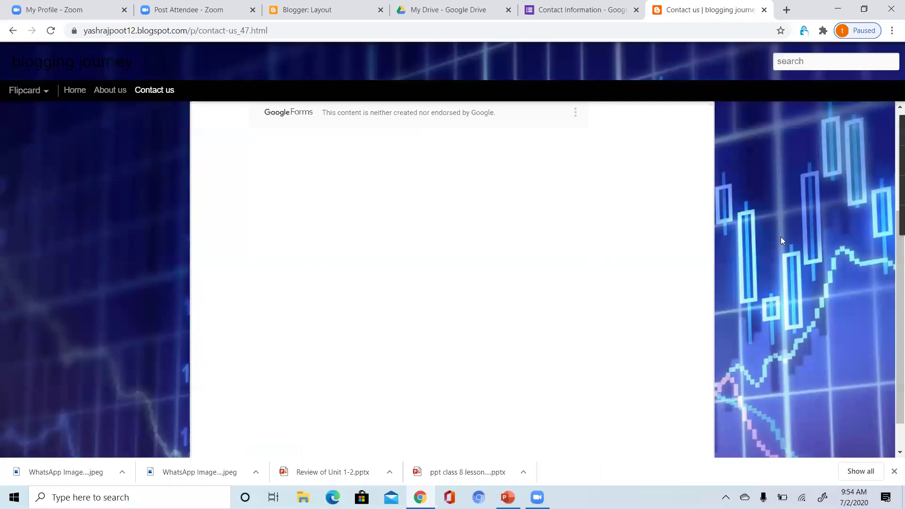
{"action": "left_click", "coordinate": [264, 22]}
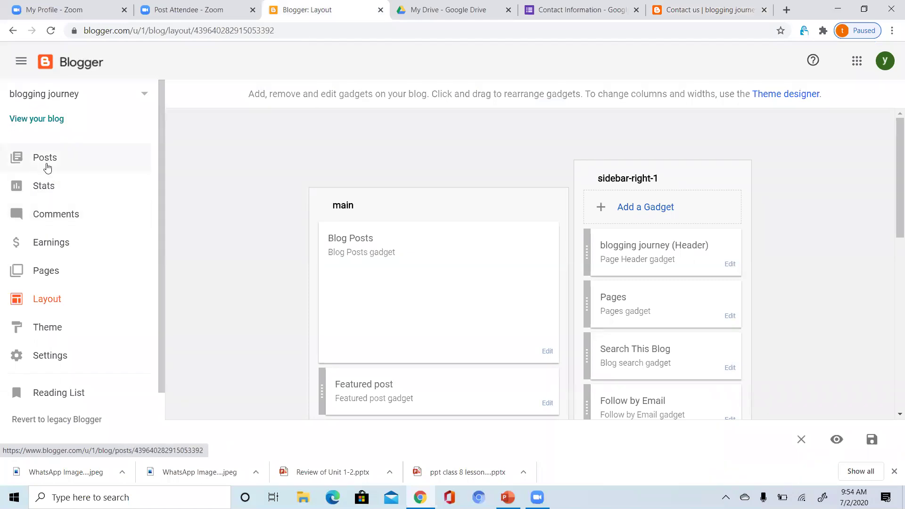
Set the Contact us page's reader comments to Do not allow, show existing.
{"action": "left_click", "coordinate": [42, 276]}
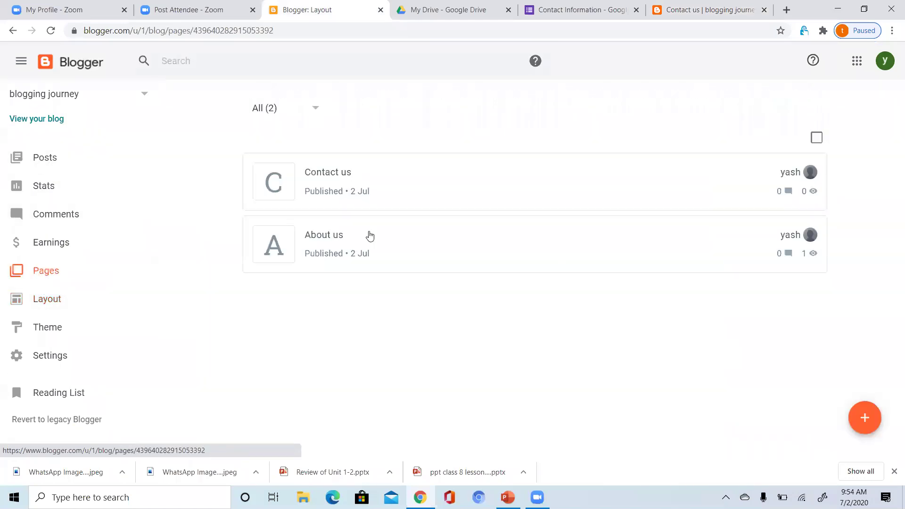
{"action": "left_click", "coordinate": [698, 179]}
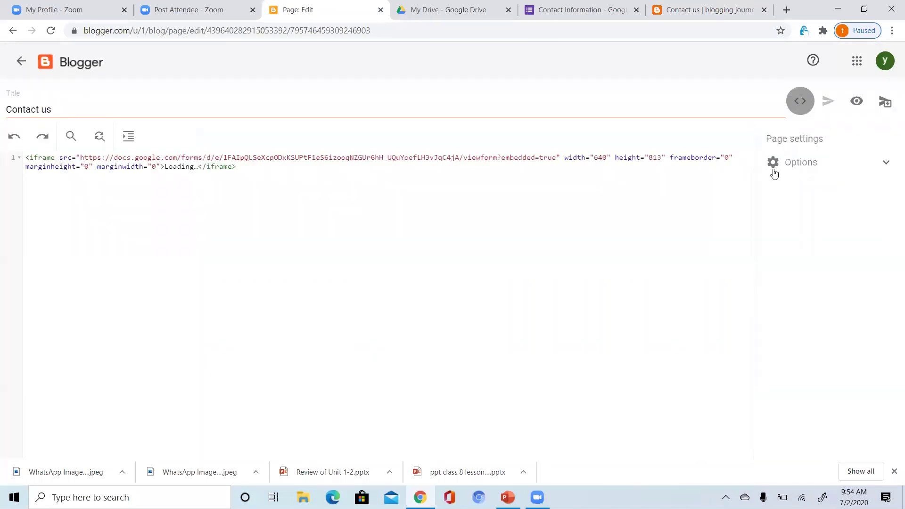
{"action": "left_click", "coordinate": [792, 168]}
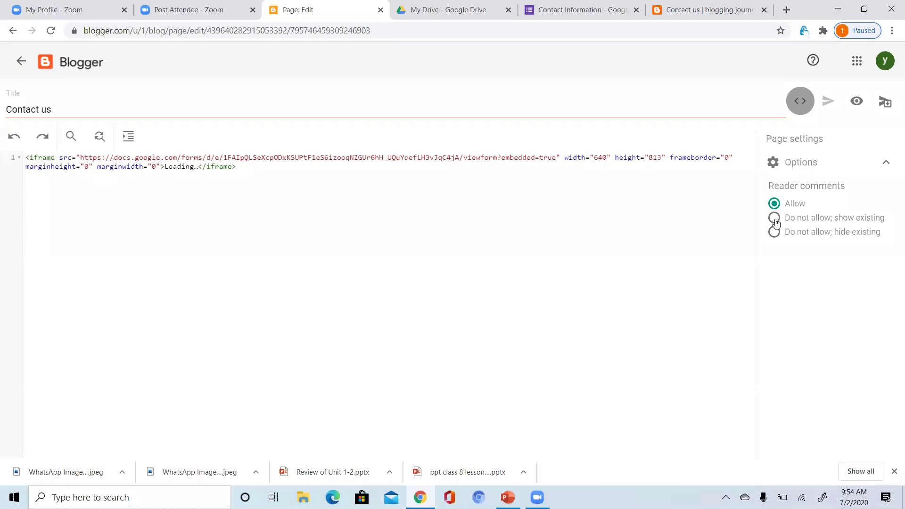
{"action": "left_click", "coordinate": [775, 220]}
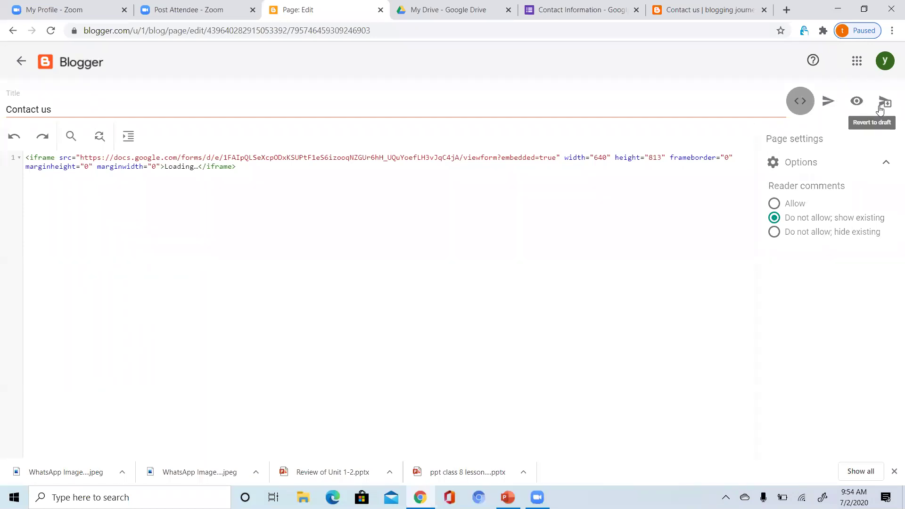
Revert the Contact us page to draft, republish it, and check the live blog.
{"action": "left_click", "coordinate": [884, 102]}
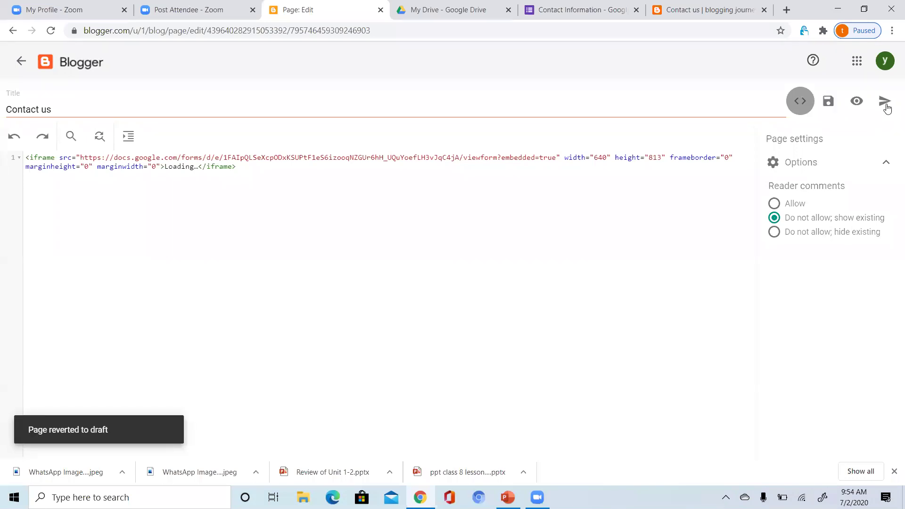
{"action": "left_click", "coordinate": [885, 101]}
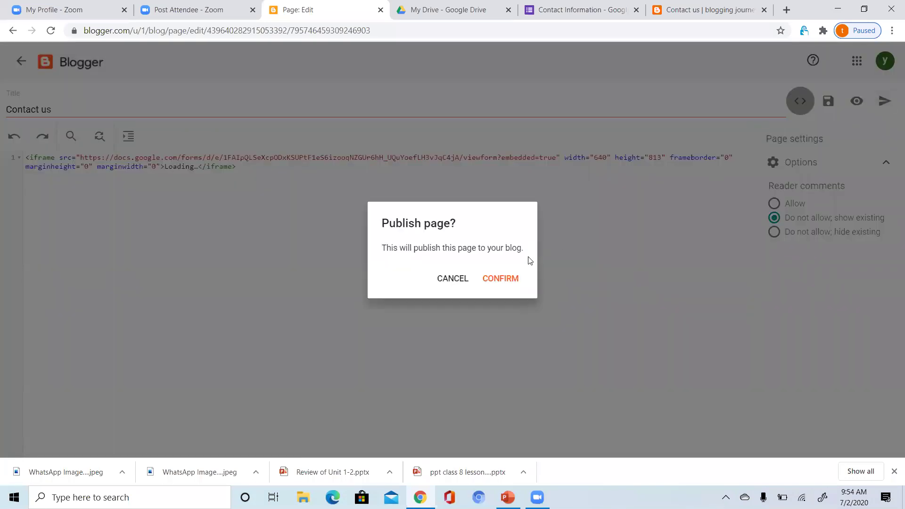
{"action": "left_click", "coordinate": [509, 280]}
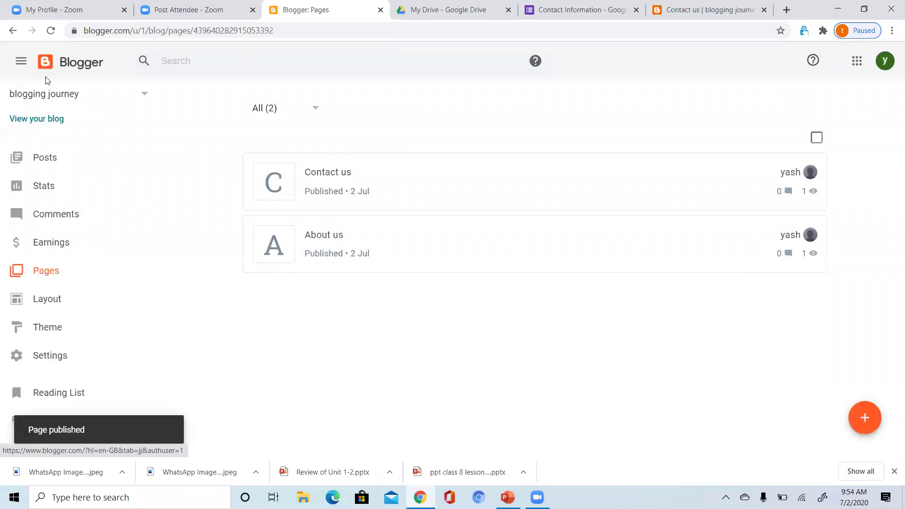
{"action": "left_click", "coordinate": [47, 126]}
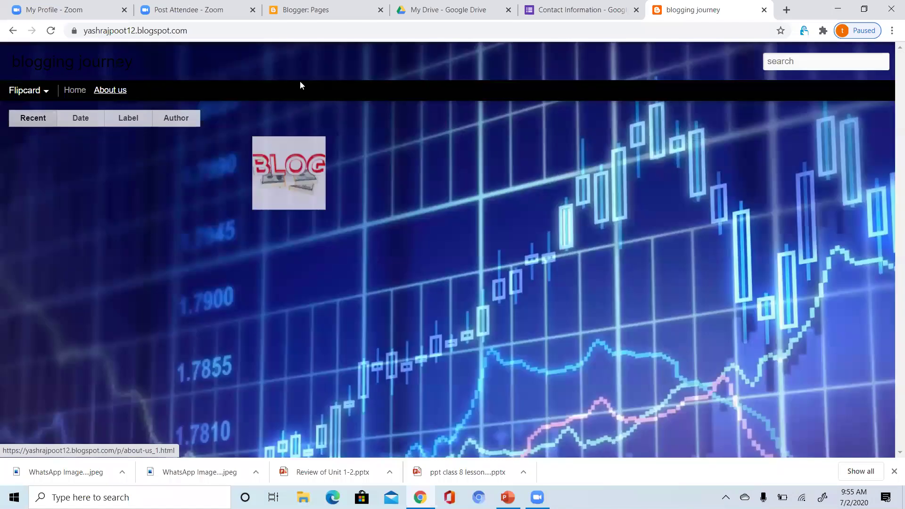
{"action": "left_click", "coordinate": [324, 18]}
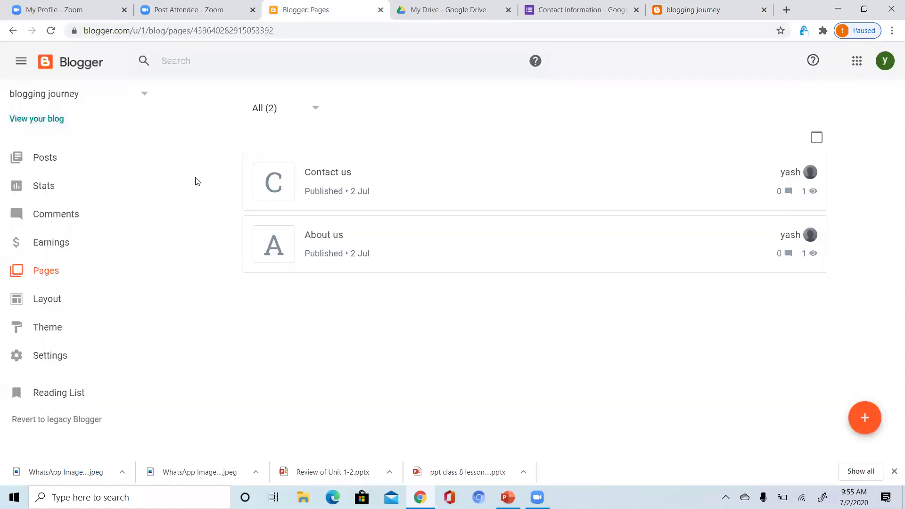
Re-tick Contact us under Pages to show in the Pages gadget and save the gadget.
{"action": "left_click", "coordinate": [65, 306]}
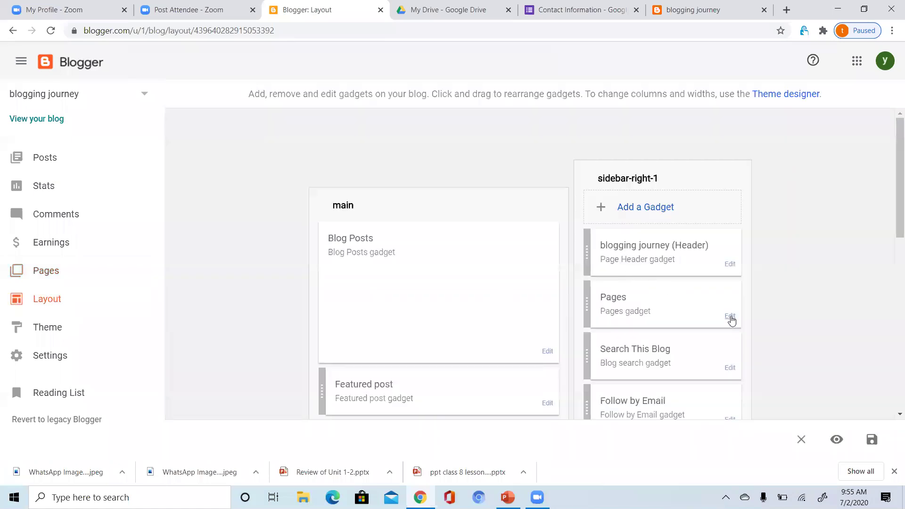
{"action": "left_click", "coordinate": [730, 316]}
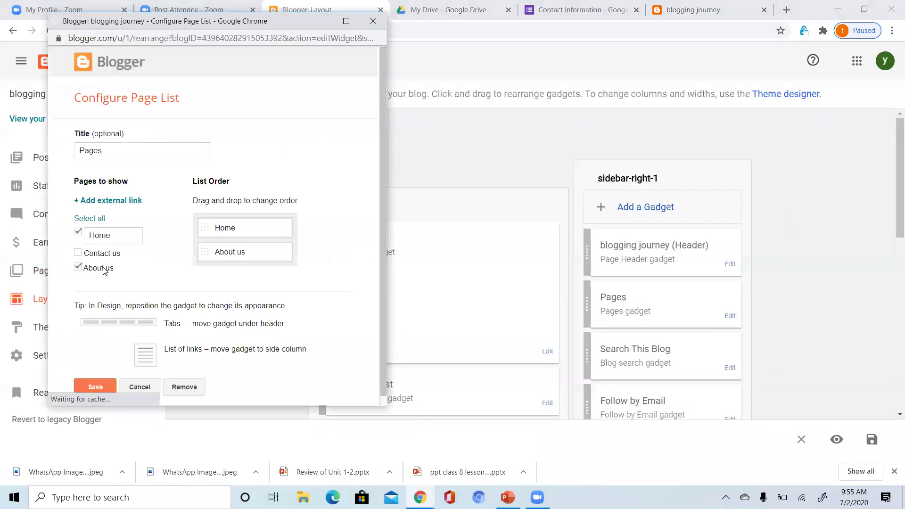
{"action": "left_click", "coordinate": [78, 252]}
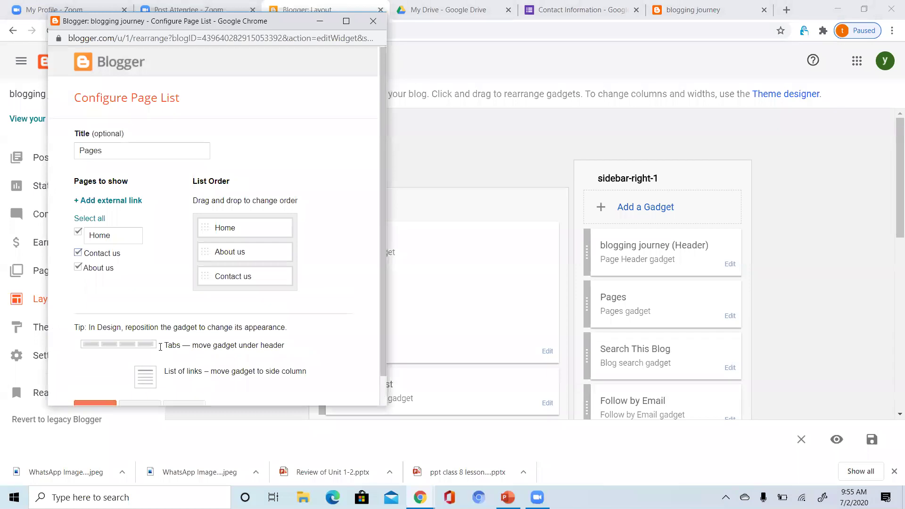
{"action": "scroll", "coordinate": [384, 389], "scroll_direction": "down", "scroll_amount": 2}
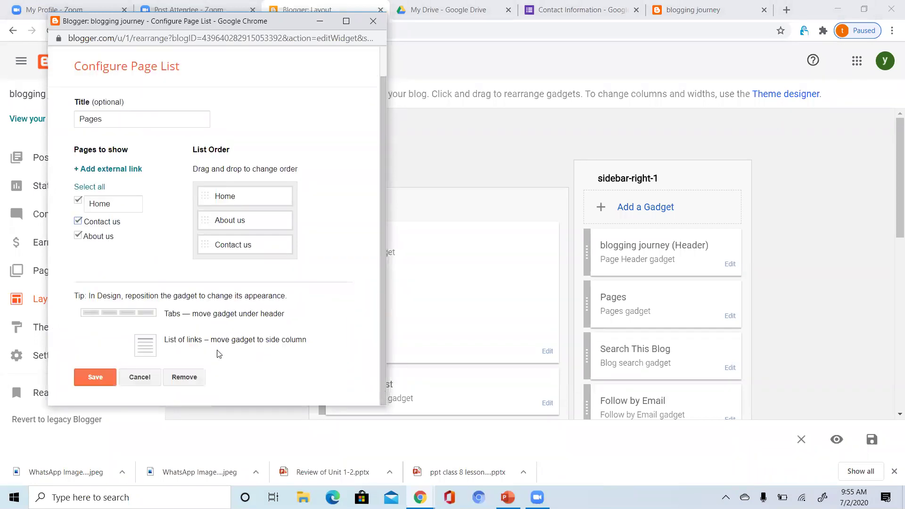
{"action": "left_click", "coordinate": [82, 372]}
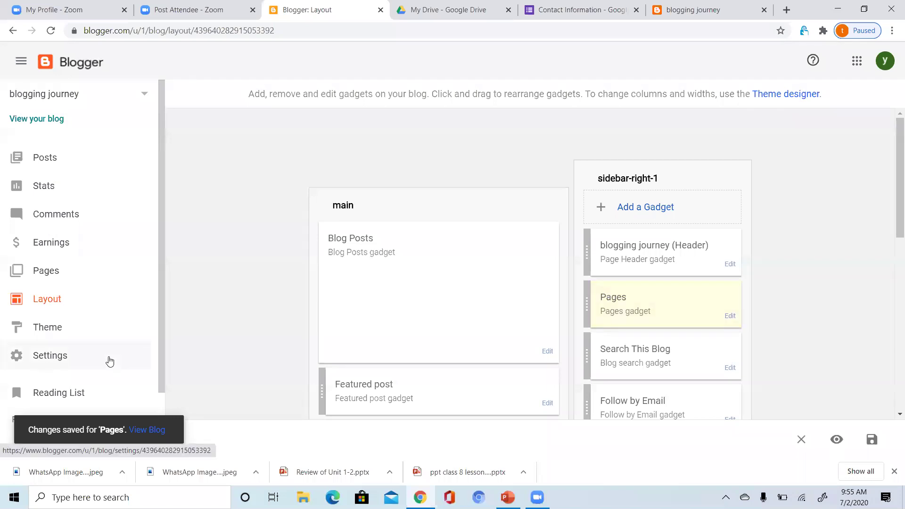
Visit the live blog's About us and Contact us tabs, then switch to the Contact Information form.
{"action": "left_click", "coordinate": [65, 119]}
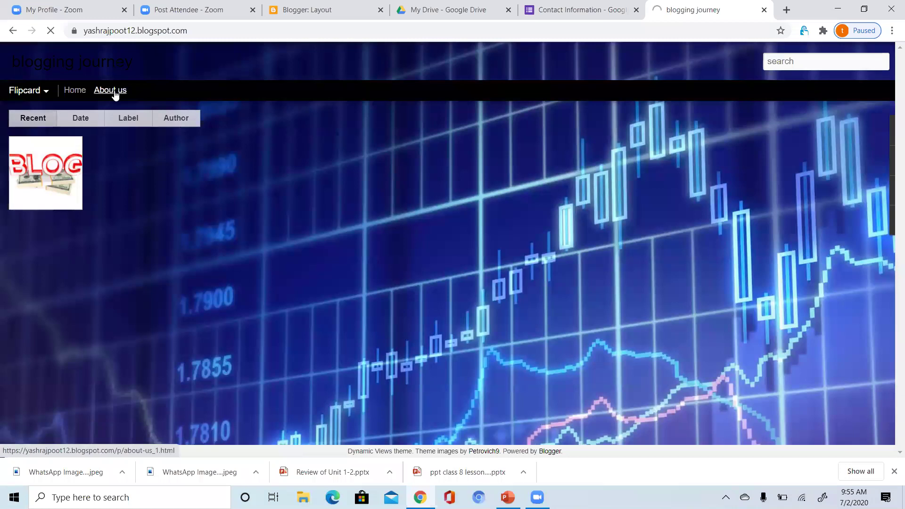
{"action": "left_click", "coordinate": [115, 95]}
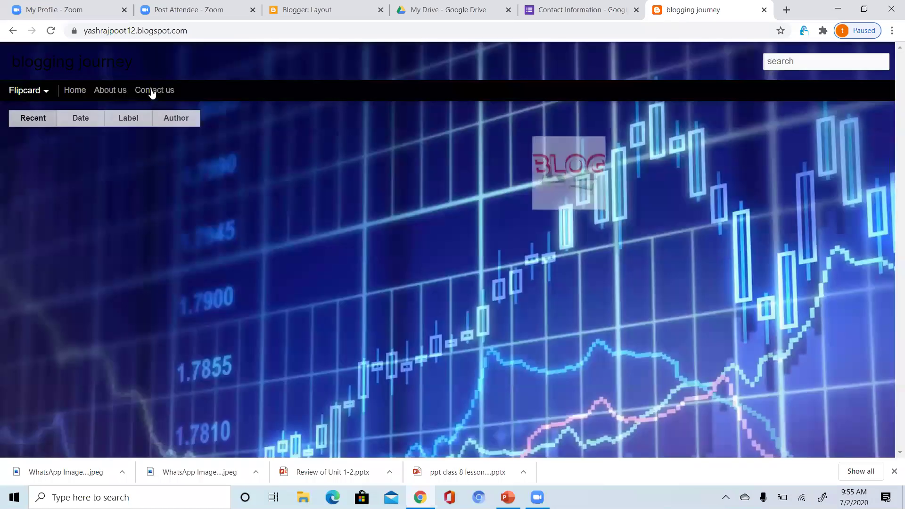
{"action": "left_click", "coordinate": [152, 91]}
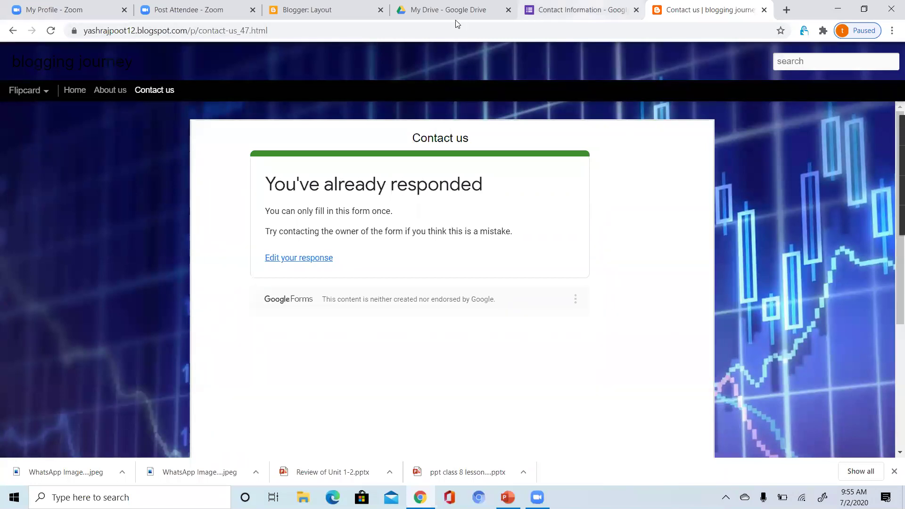
{"action": "key", "text": "ctrl+shift+Tab"}
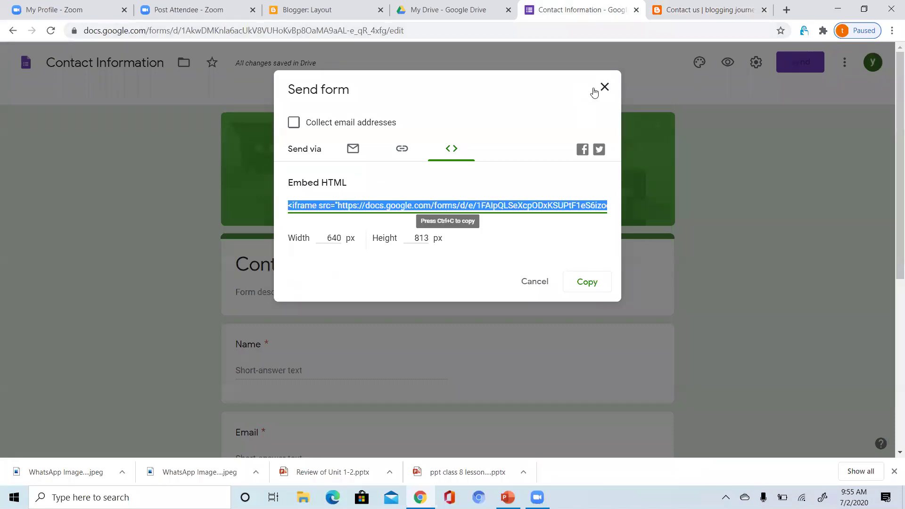
Close Send form, review the Contact Information responses showing the 'hi' submission, then return to the blog.
{"action": "left_click", "coordinate": [604, 88]}
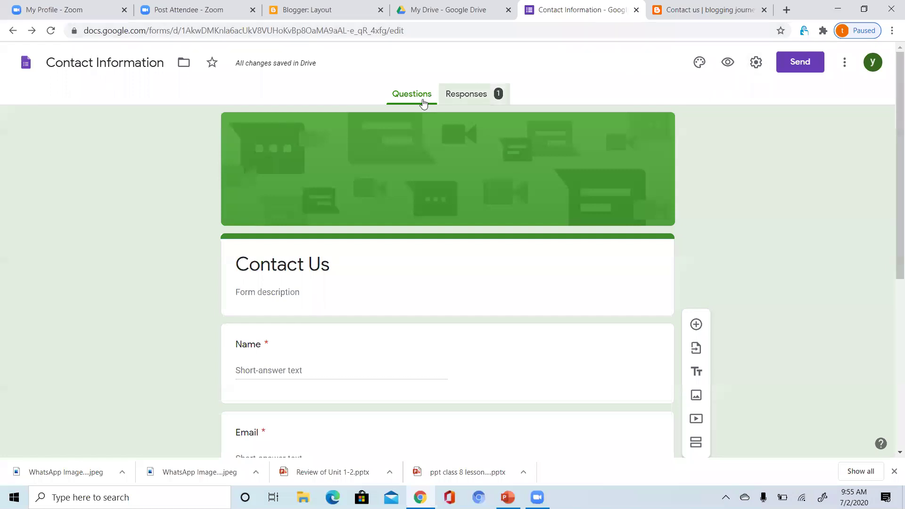
{"action": "left_click", "coordinate": [455, 98]}
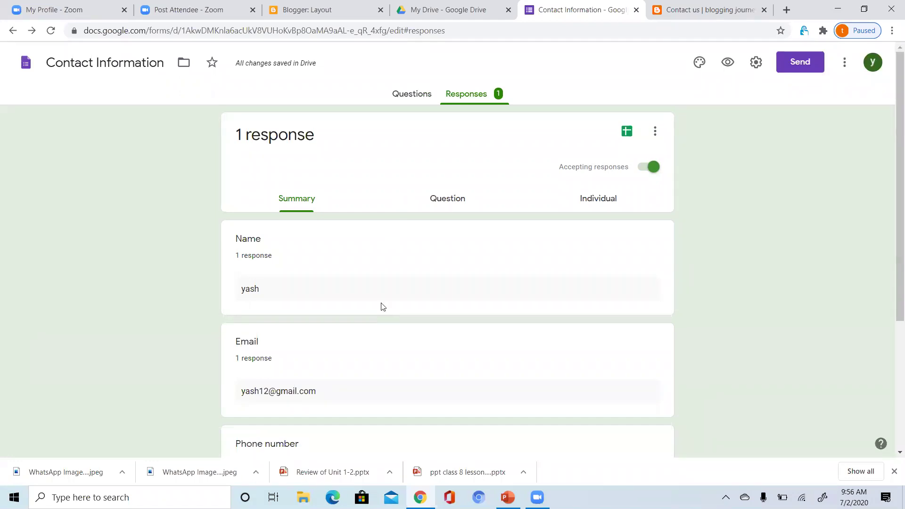
{"action": "left_click", "coordinate": [892, 452]}
{"action": "left_click", "coordinate": [892, 452]}
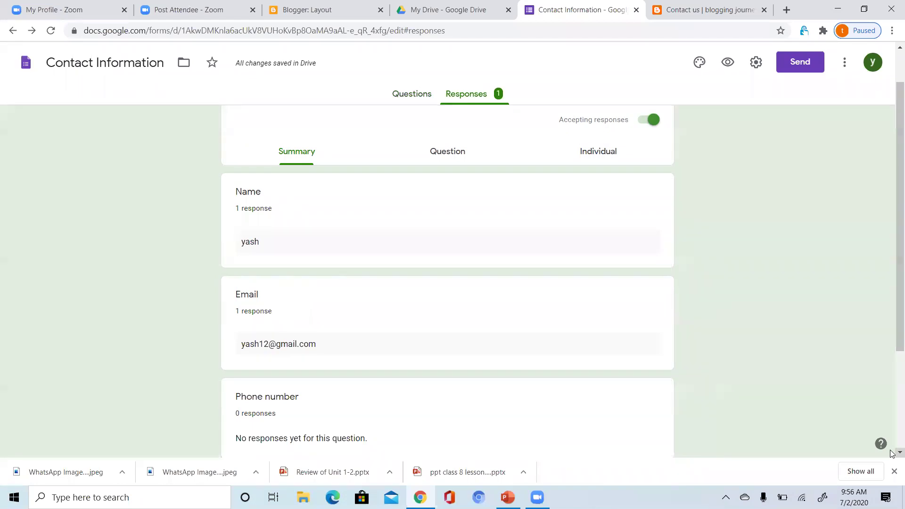
{"action": "left_click", "coordinate": [892, 452]}
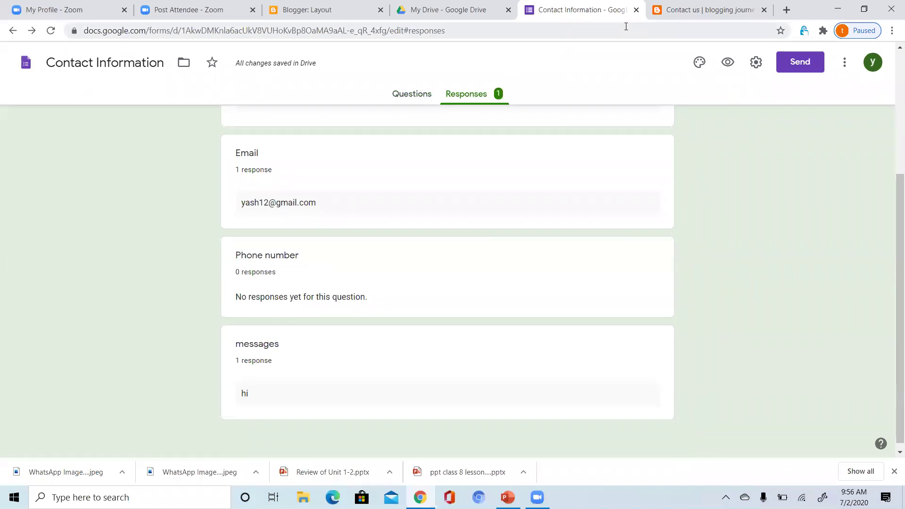
{"action": "left_click", "coordinate": [702, 10]}
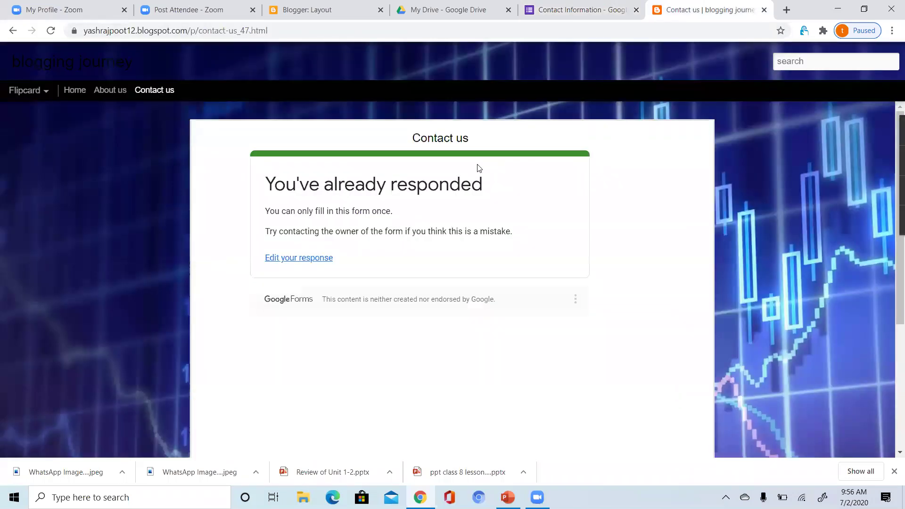